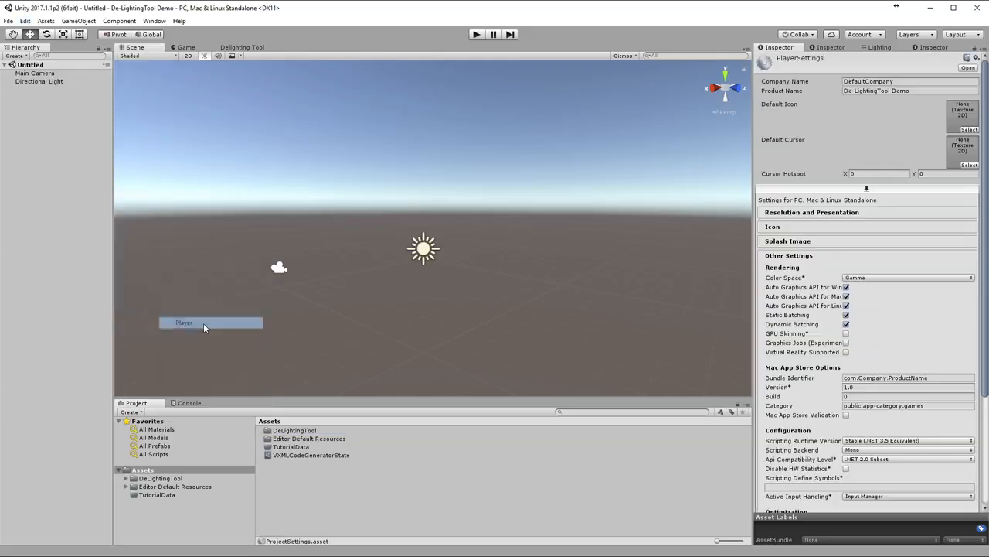
Set the Color Space in the player's Other Settings to Linear.
{"action": "left_click", "coordinate": [797, 258]}
{"action": "left_click", "coordinate": [795, 258]}
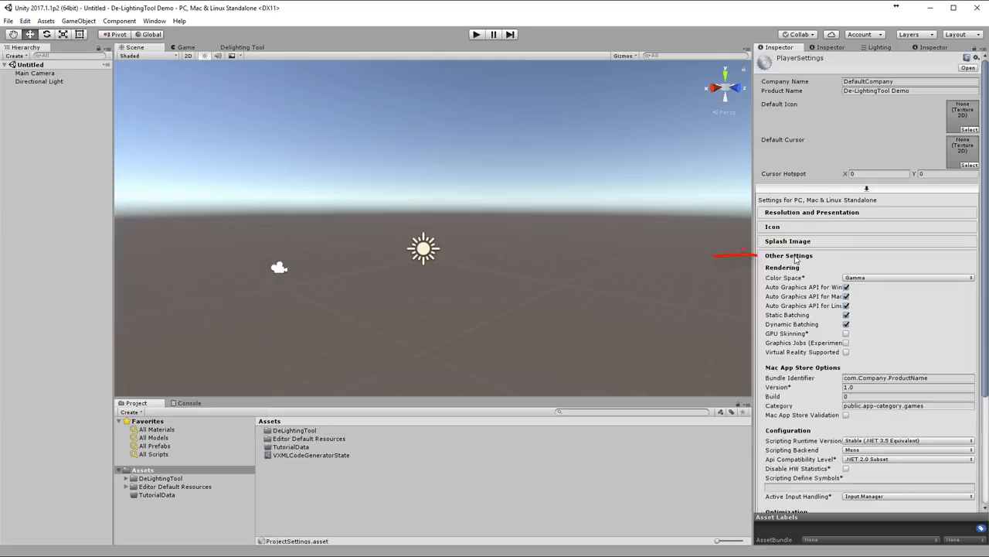
{"action": "left_click", "coordinate": [912, 278]}
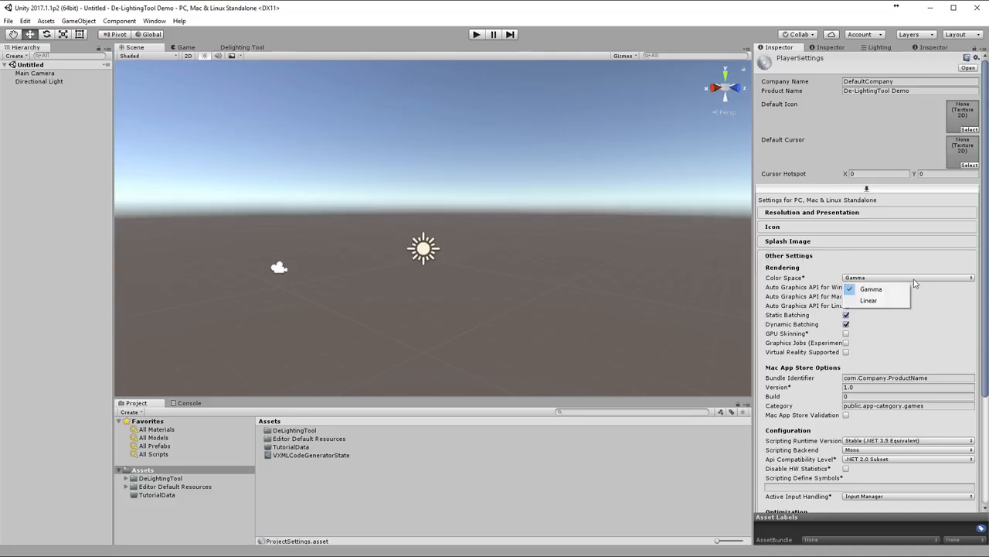
{"action": "left_click", "coordinate": [874, 302]}
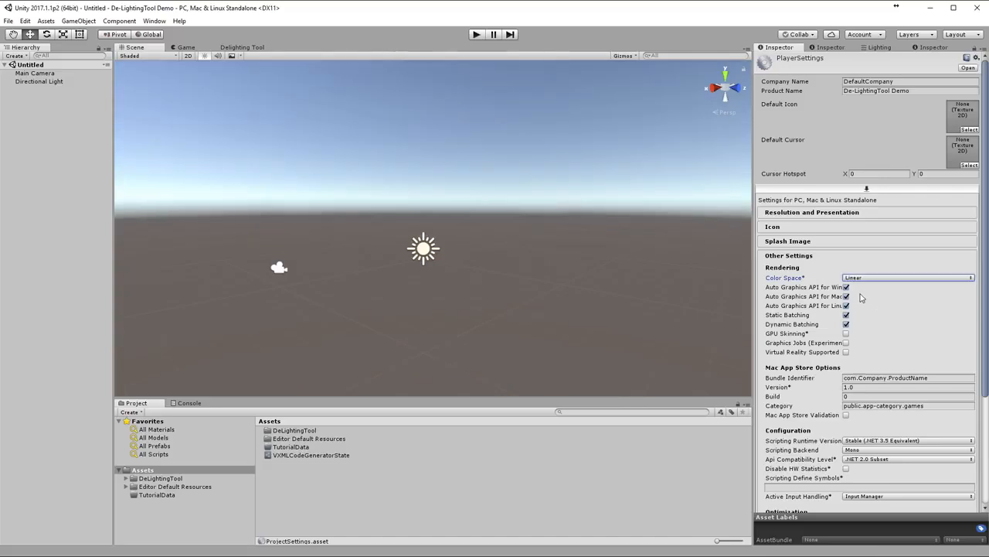
Open the Delighting Tool window.
{"action": "left_click", "coordinate": [154, 21]}
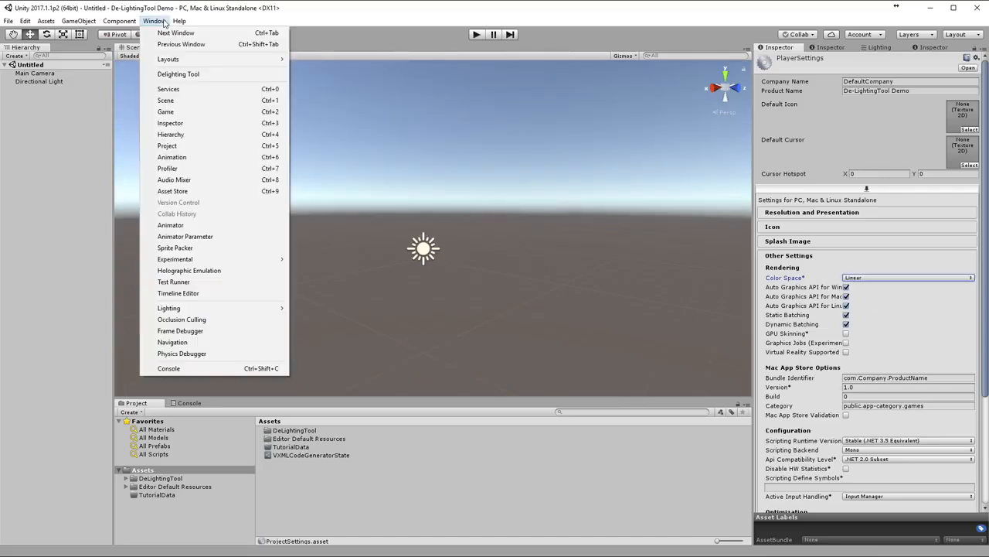
{"action": "left_click", "coordinate": [172, 74]}
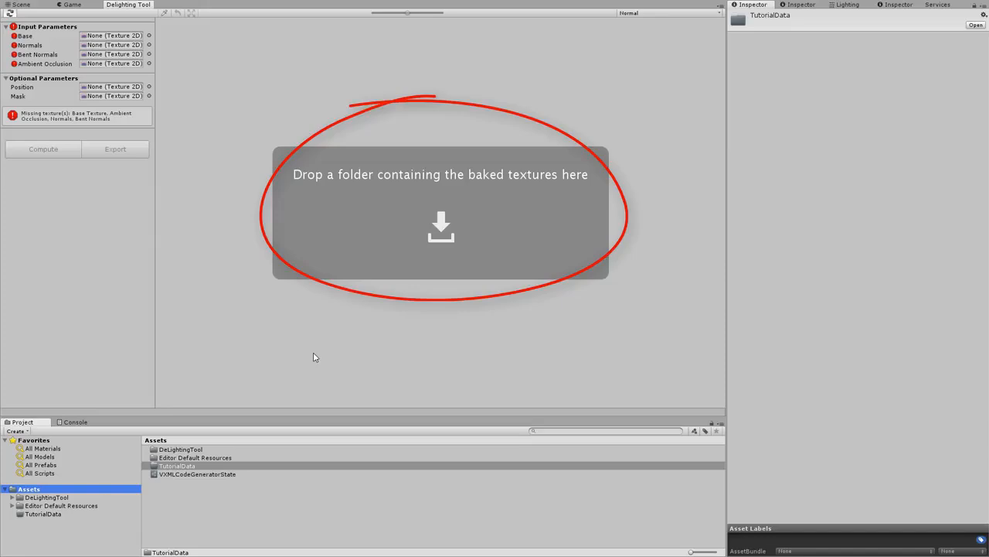
Create a new folder named Rock01 inside the TutorialData folder.
{"action": "left_click", "coordinate": [184, 467]}
{"action": "double_click", "coordinate": [184, 468]}
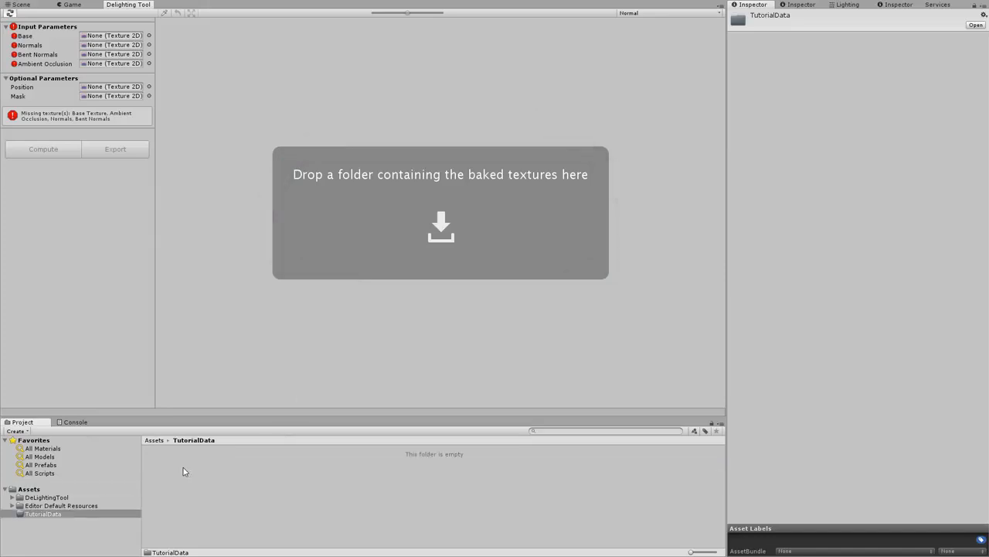
{"action": "right_click", "coordinate": [255, 469]}
{"action": "mouse_move", "coordinate": [313, 281]}
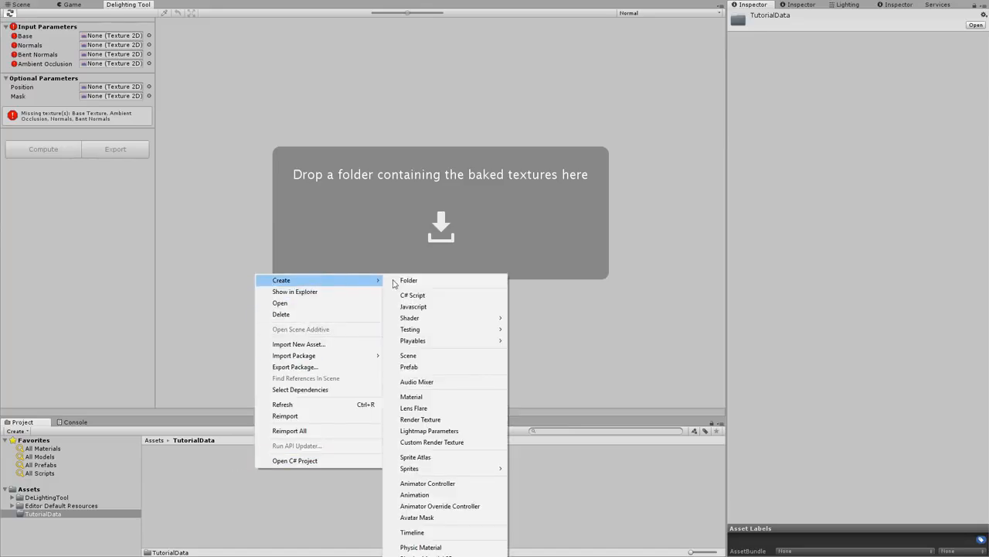
{"action": "left_click", "coordinate": [413, 281]}
{"action": "type", "text": "Rock"}
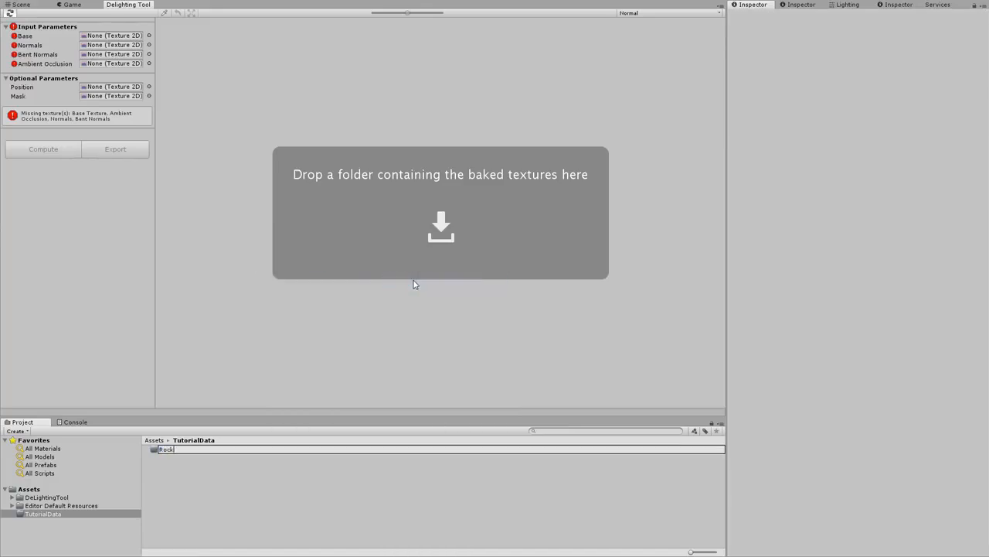
{"action": "key", "text": "Return"}
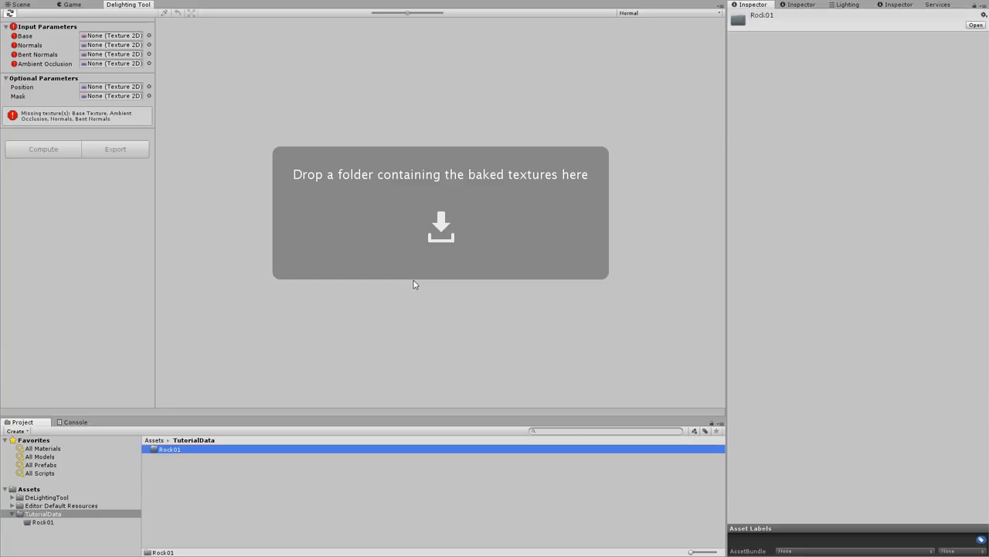
Import Rock01_AO.tga, Rock01_Base.tga, Rock01_BentWNM.tga and Rock01_WNM.tga from the desktop's Rock01 BakedTextures folder into the project's Rock01 folder.
{"action": "key", "text": "Return"}
{"action": "right_click", "coordinate": [334, 508]}
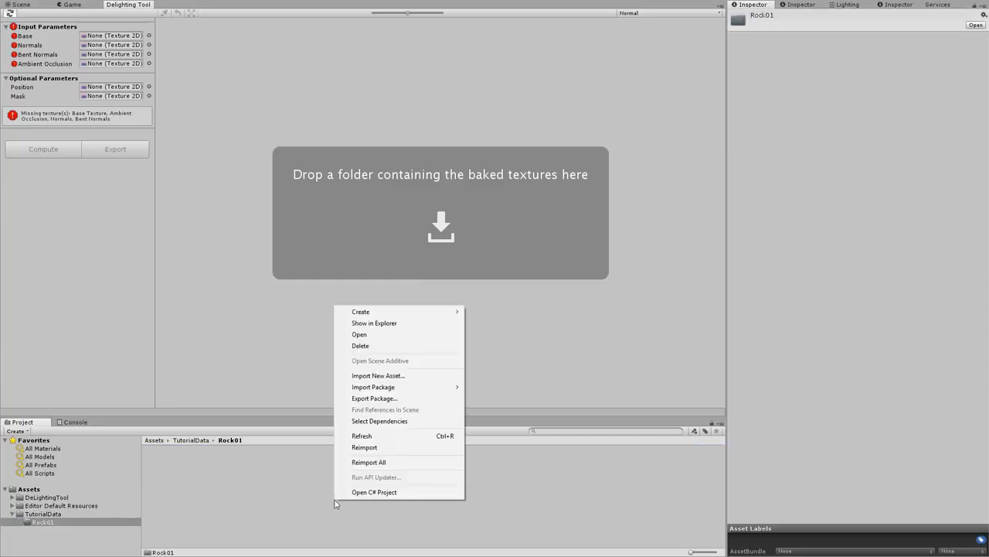
{"action": "left_click", "coordinate": [371, 375]}
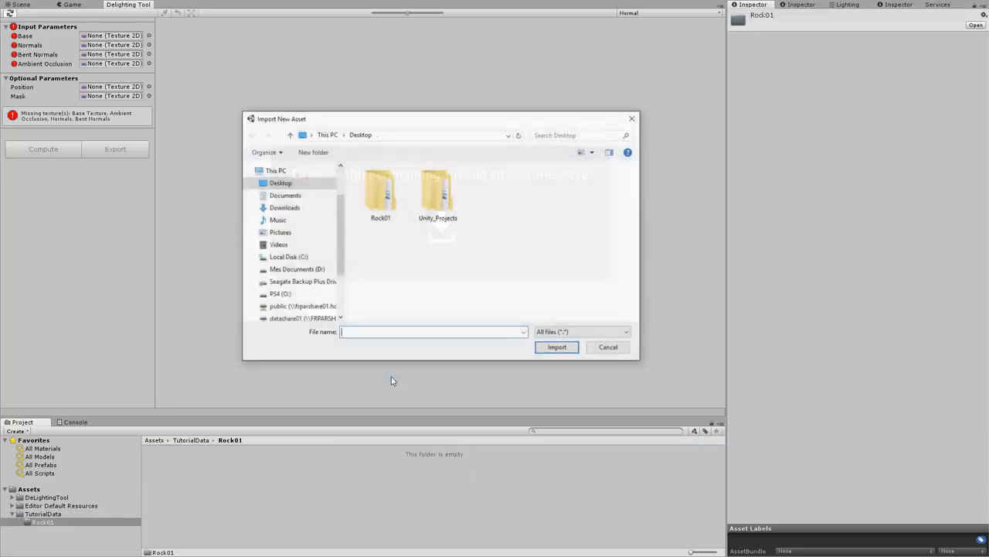
{"action": "double_click", "coordinate": [377, 207]}
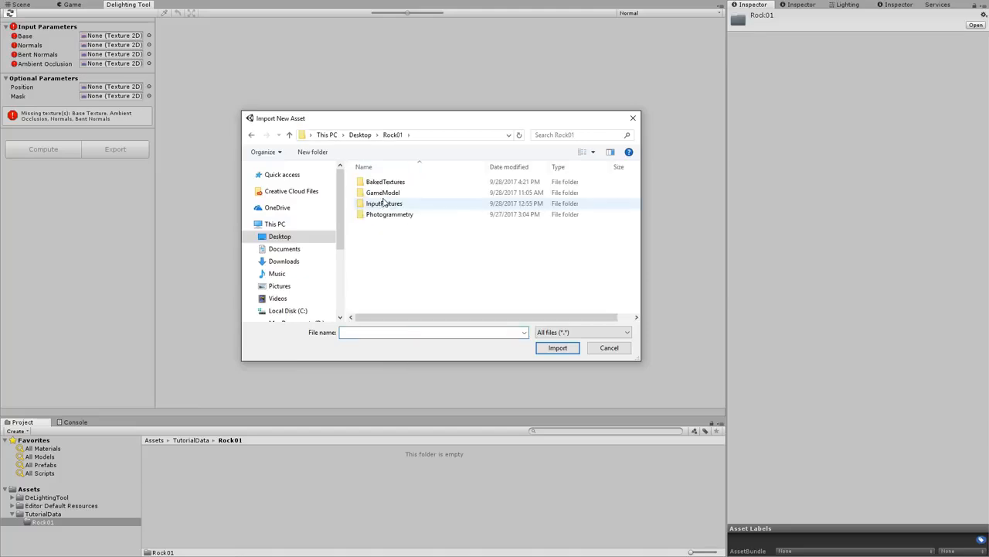
{"action": "double_click", "coordinate": [384, 181]}
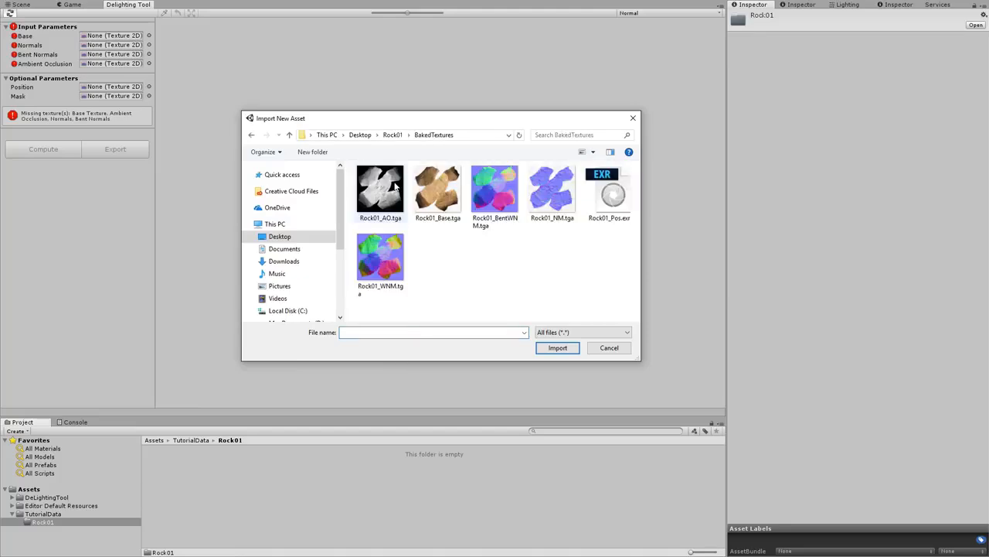
{"action": "left_click", "coordinate": [380, 190]}
{"action": "left_click", "coordinate": [387, 259], "text": "ctrl"}
{"action": "left_click", "coordinate": [503, 193], "text": "ctrl"}
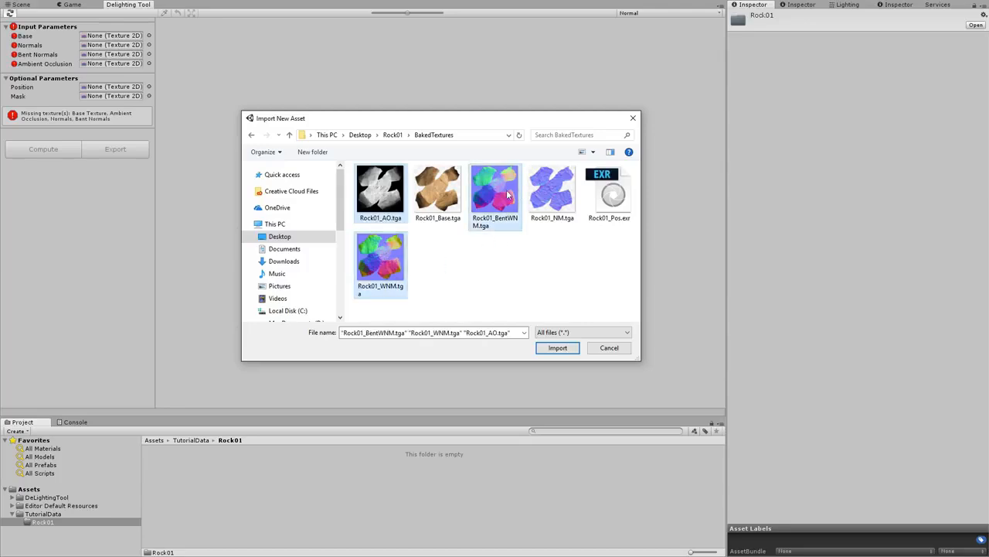
{"action": "left_click", "coordinate": [442, 191], "text": "ctrl"}
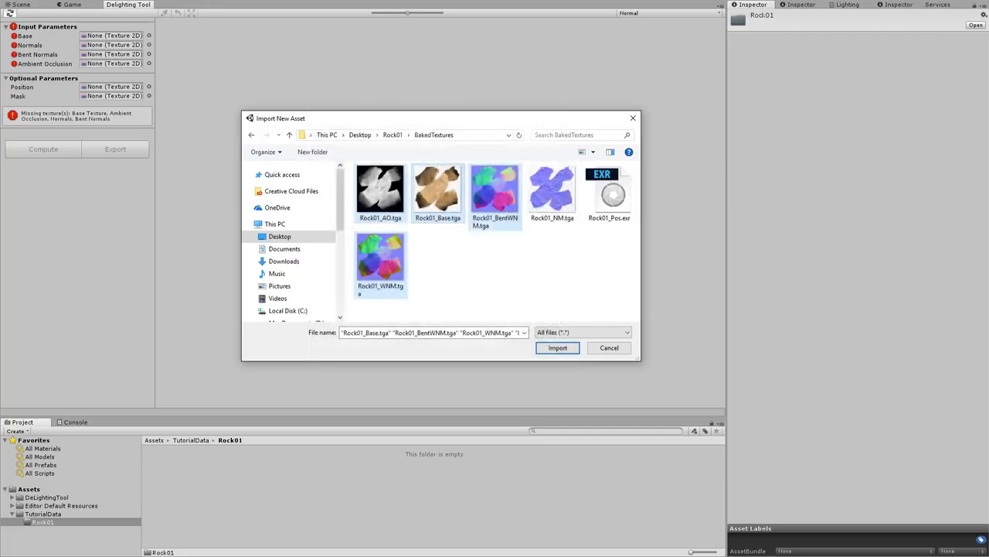
{"action": "left_click", "coordinate": [558, 348]}
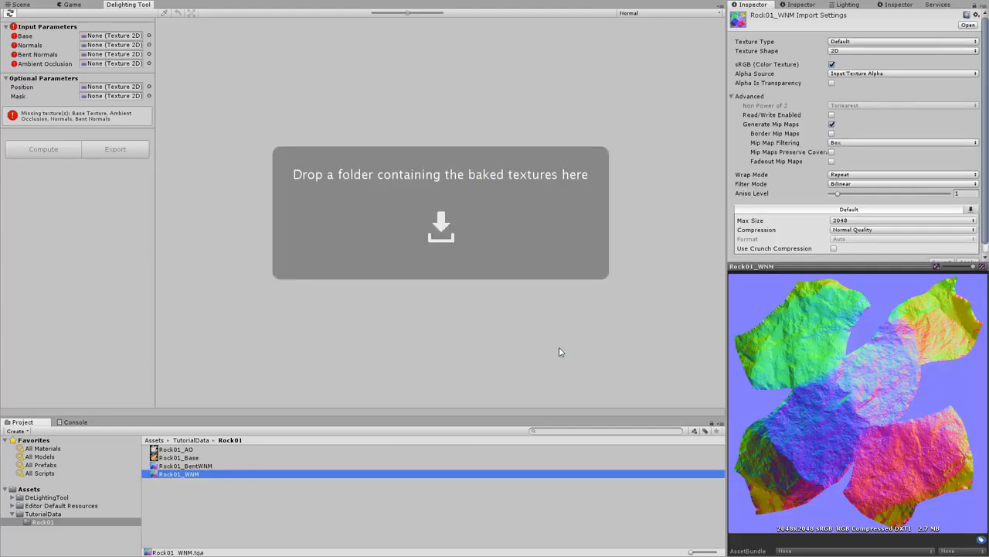
Try to load the Rock01 folder from TutorialData into the Delighting Tool.
{"action": "left_click", "coordinate": [200, 443]}
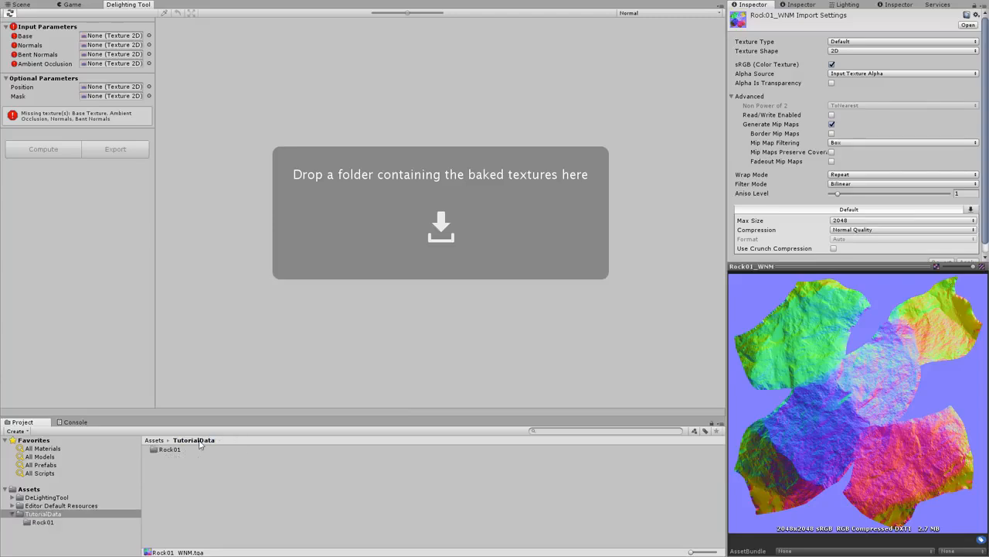
{"action": "left_click", "coordinate": [157, 452]}
{"action": "left_click_drag", "start_coordinate": [157, 452], "coordinate": [390, 244]}
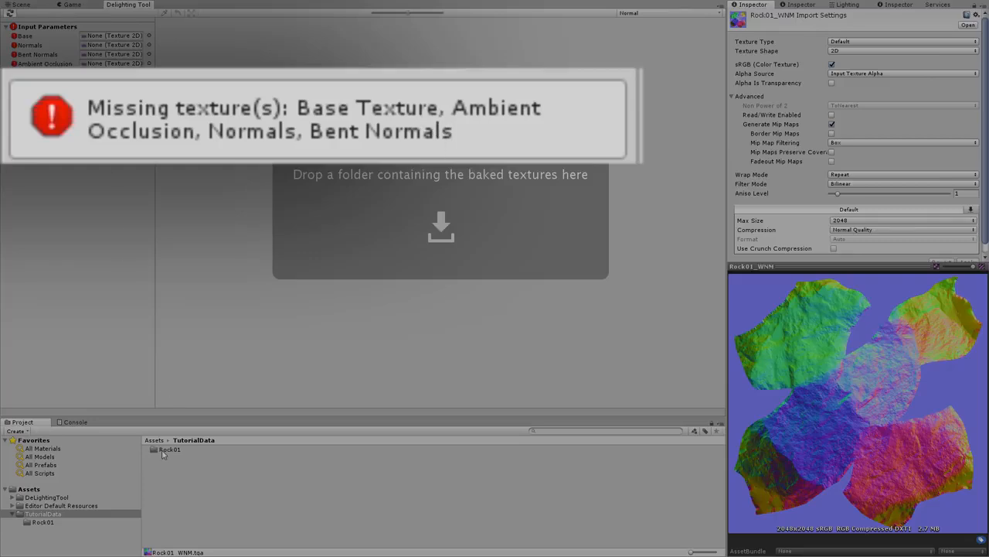
Open the Rock01 folder and examine the texture suffixes in the Delighting Tool's Advanced mode Import Settings, returning to Normal mode.
{"action": "double_click", "coordinate": [163, 454]}
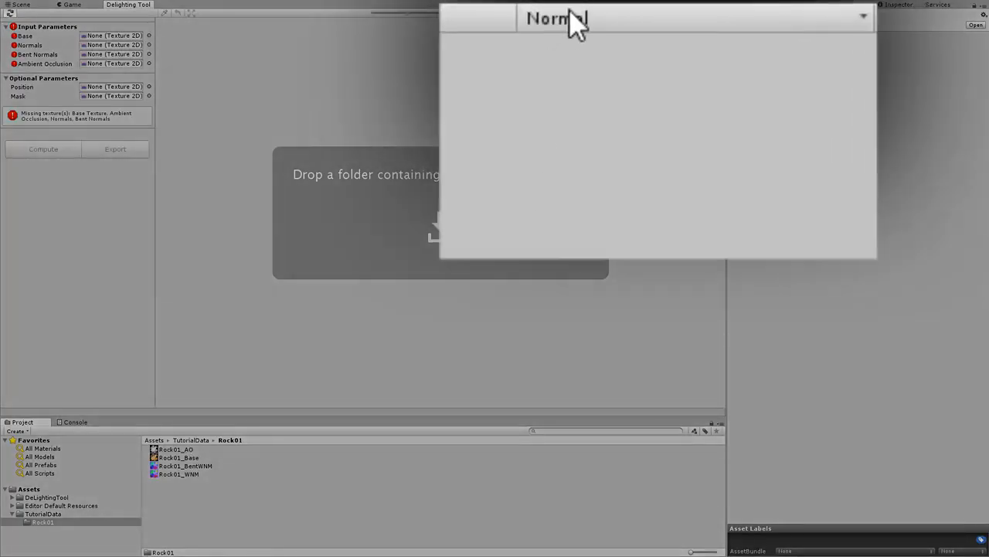
{"action": "left_click", "coordinate": [633, 12]}
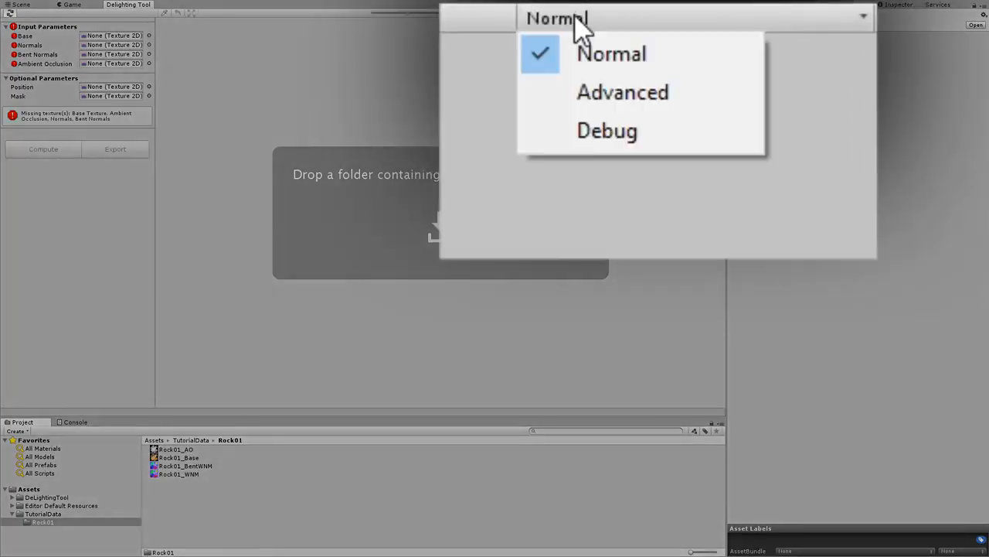
{"action": "left_click", "coordinate": [576, 93]}
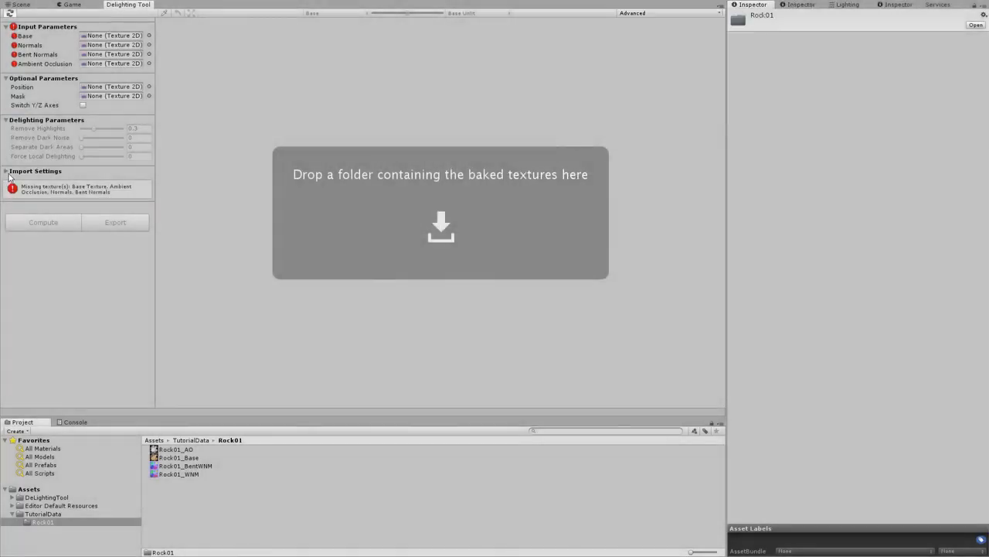
{"action": "left_click", "coordinate": [7, 173]}
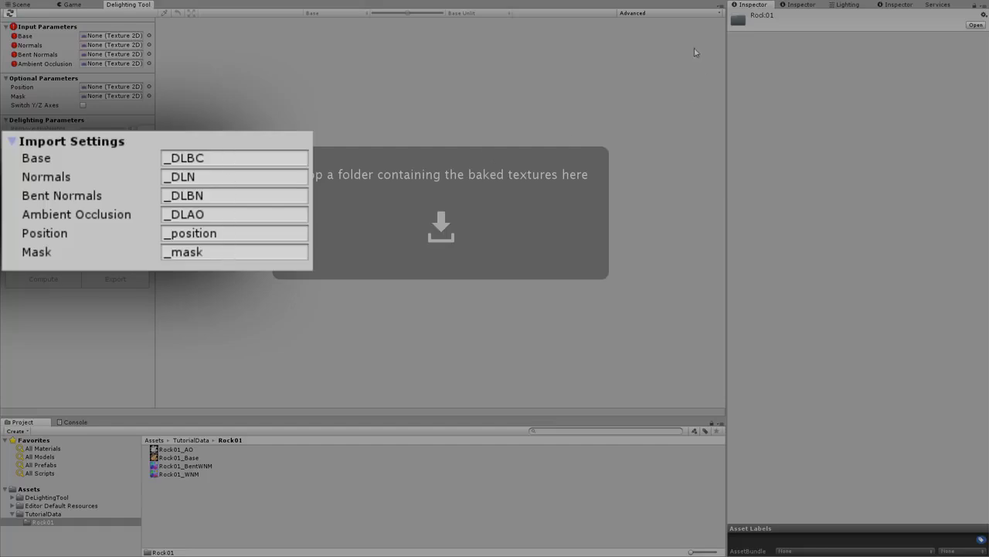
{"action": "left_click", "coordinate": [680, 13]}
{"action": "left_click", "coordinate": [677, 23]}
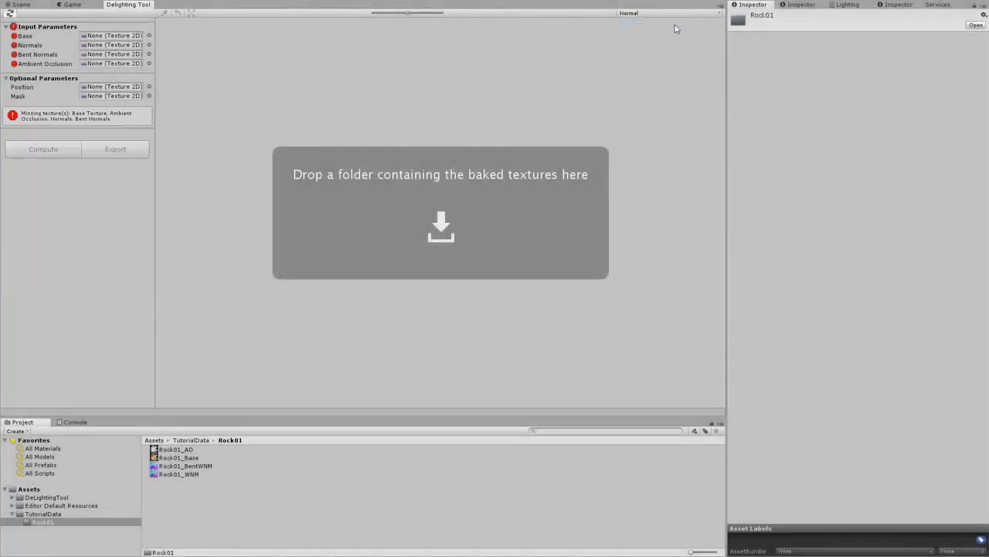
Inspect the import settings of Rock01_AO and rename the Rock01_WNM texture to Rock01_DLN.
{"action": "left_click", "coordinate": [189, 450]}
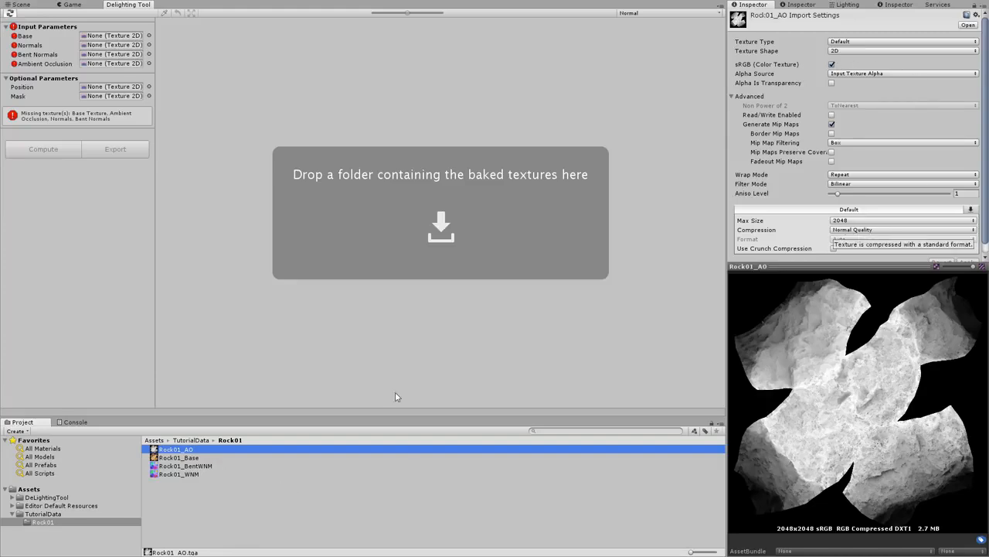
{"action": "left_click", "coordinate": [167, 475]}
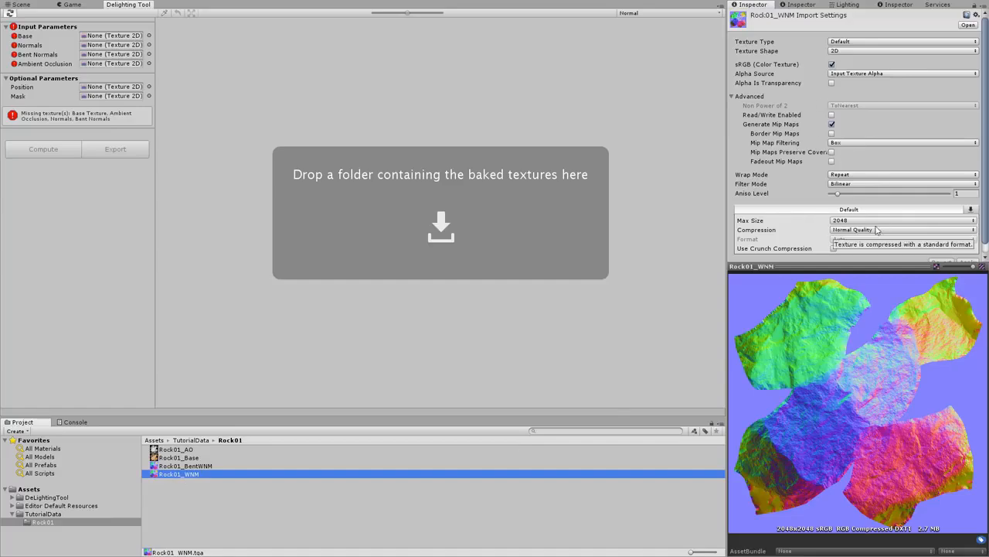
{"action": "key", "text": "F2"}
{"action": "left_click_drag", "start_coordinate": [179, 474], "coordinate": [198, 474]}
{"action": "type", "text": "DLN"}
{"action": "key", "text": "Return"}
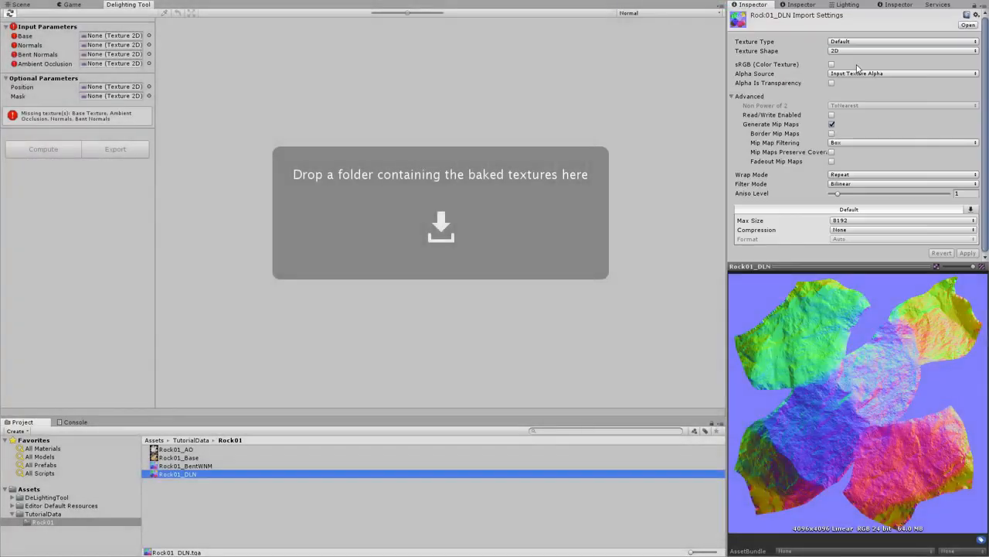
Rename the textures Rock01_BentWNM to Rock01_DLBN, Rock01_Base to Rock01_DLBC and Rock01_AO to Rock01_DLAO.
{"action": "left_click", "coordinate": [206, 467]}
{"action": "key", "text": "F2"}
{"action": "type", "text": "DLBN"}
{"action": "left_click", "coordinate": [207, 458]}
{"action": "key", "text": "F2"}
{"action": "type", "text": "DLBC"}
{"action": "left_click", "coordinate": [216, 406]}
{"action": "key", "text": "F2"}
{"action": "type", "text": "DLAO"}
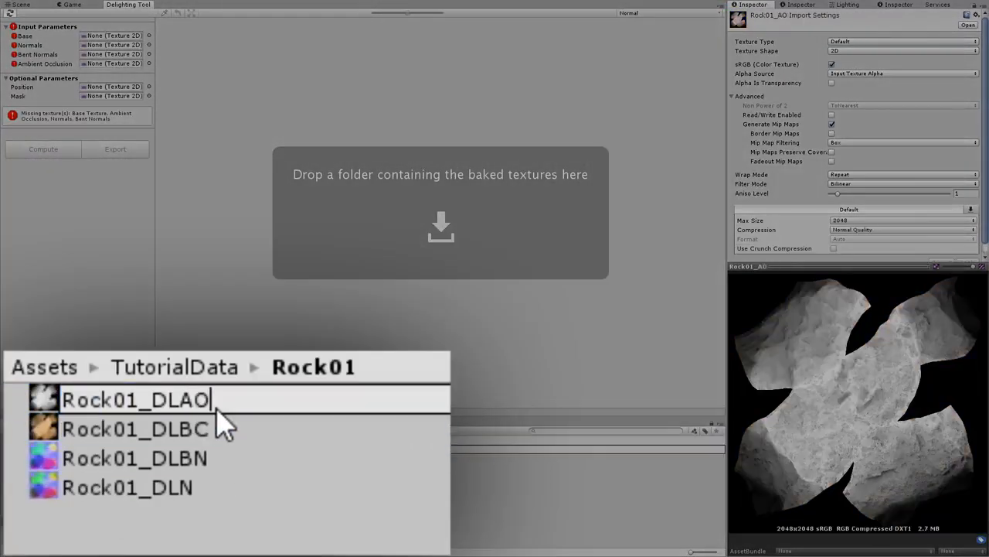
{"action": "key", "text": "Return"}
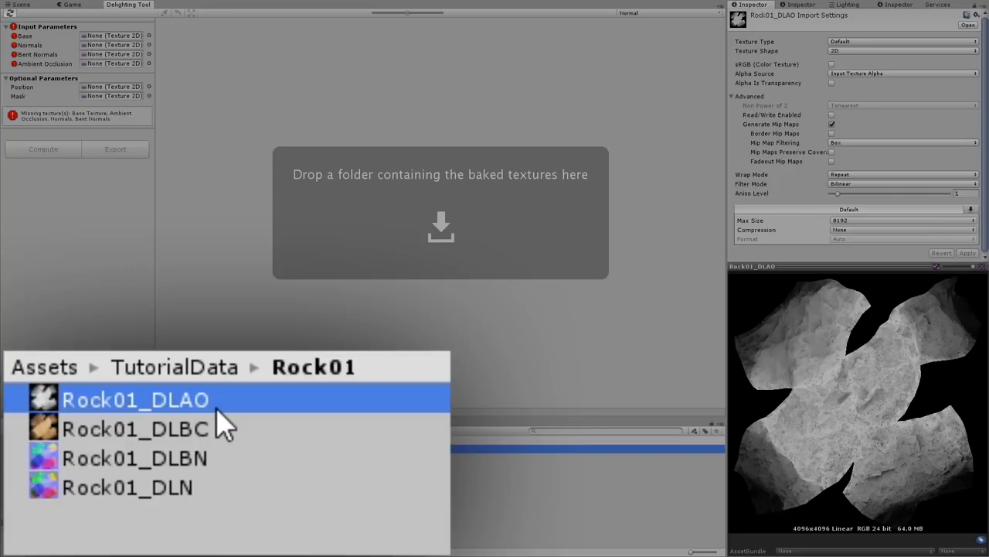
Load the Rock01 folder into the Delighting Tool and move the before/after divider across the preview to compare the textures.
{"action": "left_click", "coordinate": [187, 368]}
{"action": "left_click_drag", "start_coordinate": [159, 450], "coordinate": [260, 255]}
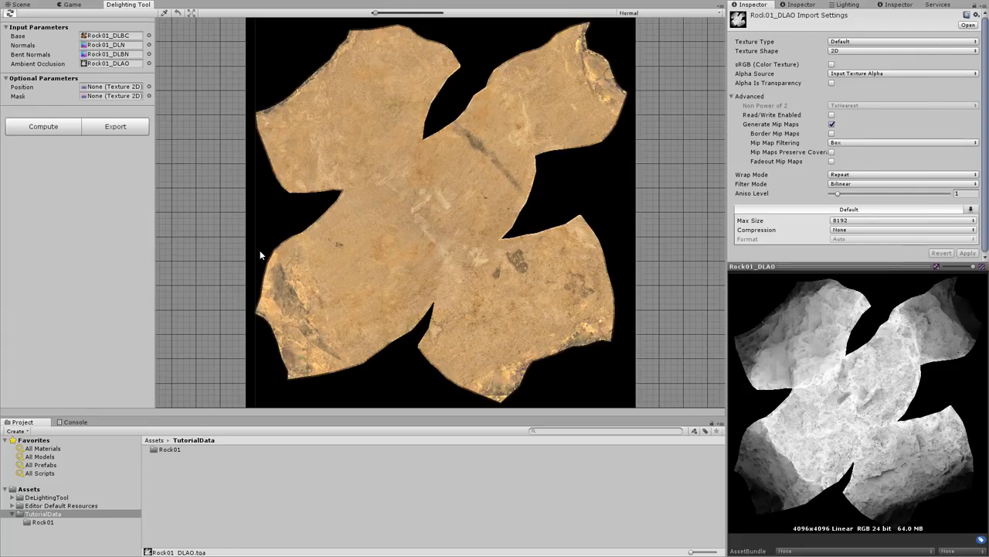
{"action": "mouse_move", "coordinate": [261, 255]}
{"action": "left_mouse_down"}
{"action": "mouse_move", "coordinate": [596, 253]}
{"action": "mouse_move", "coordinate": [215, 250]}
{"action": "mouse_move", "coordinate": [415, 251]}
{"action": "left_mouse_up"}
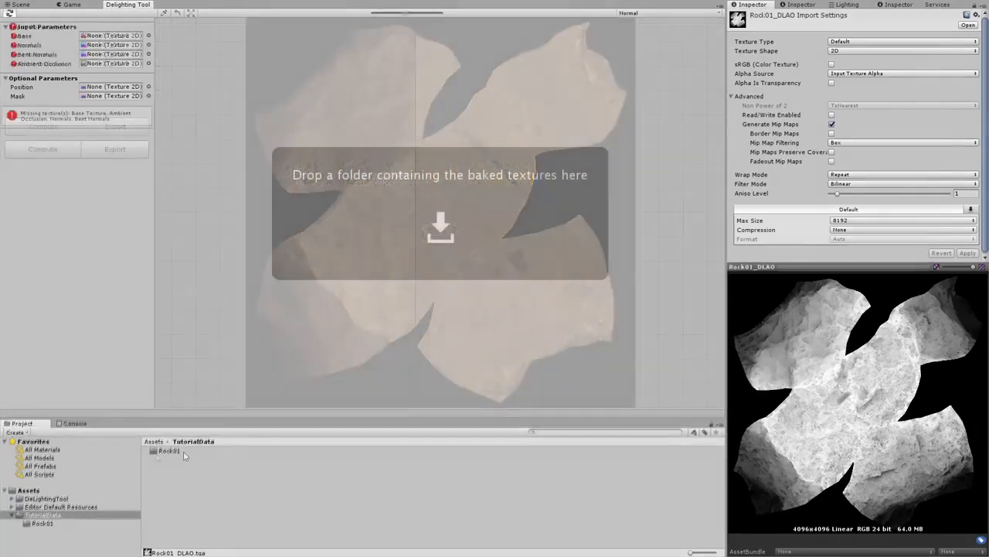
Assign Rock01_DLBC to Base, Rock01_DLN to Normals, Rock01_DLBN to Bent Normals and Rock01_DLAO to Ambient Occlusion in the input parameters.
{"action": "left_click_drag", "start_coordinate": [43, 522], "coordinate": [112, 35]}
{"action": "left_click_drag", "start_coordinate": [162, 475], "coordinate": [115, 54]}
{"action": "left_click_drag", "start_coordinate": [174, 450], "coordinate": [122, 68]}
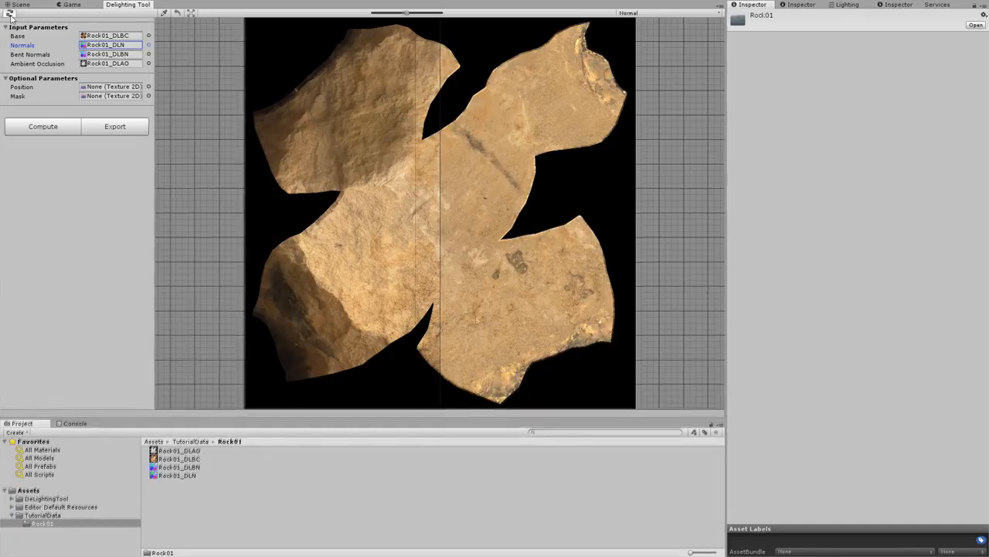
Shift the comparison divider to show the whole delighted texture and examine the rock piece in its upper-right corner up close.
{"action": "left_click_drag", "start_coordinate": [439, 273], "coordinate": [253, 263]}
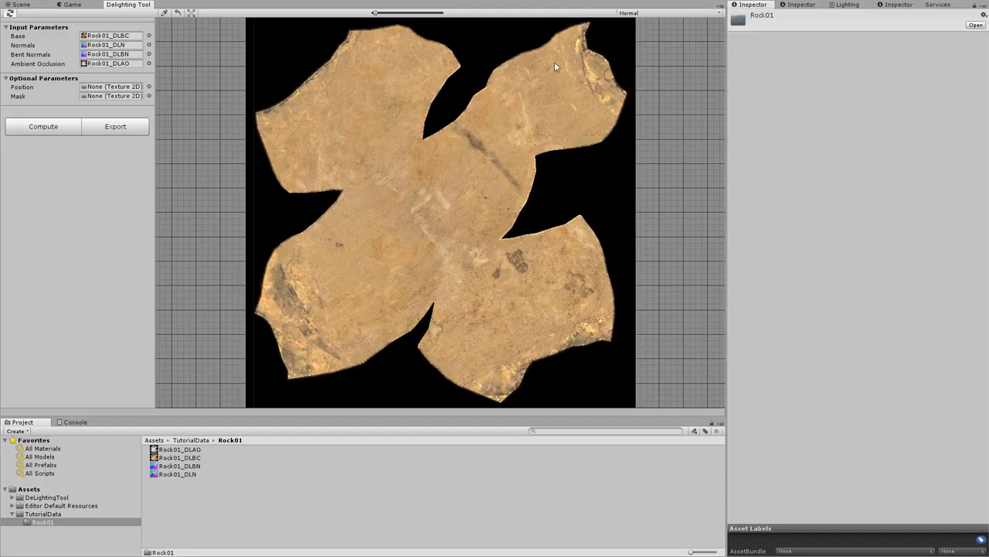
{"action": "left_click_drag", "start_coordinate": [561, 91], "coordinate": [487, 186]}
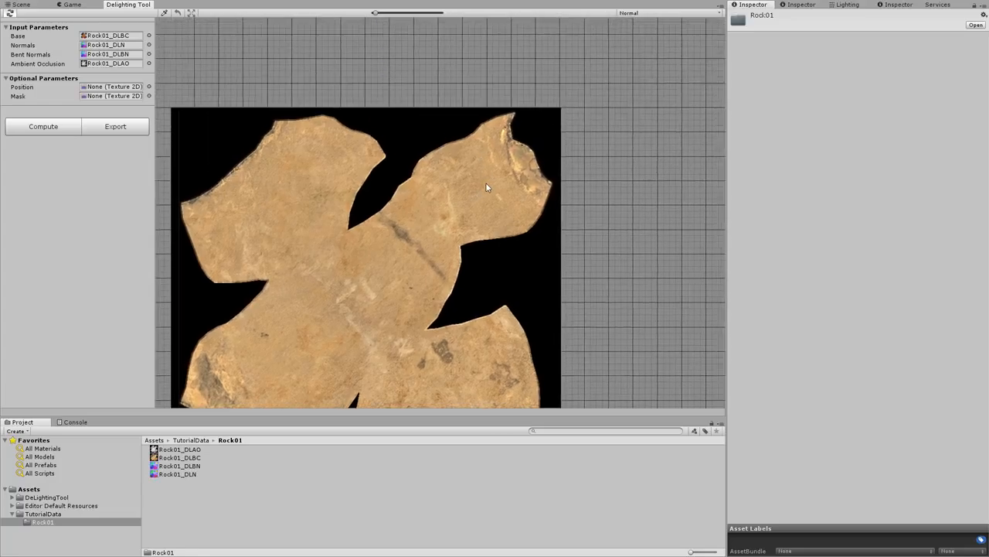
{"action": "scroll", "coordinate": [487, 185], "scroll_direction": "up", "scroll_amount": 5}
{"action": "scroll", "coordinate": [487, 182], "scroll_direction": "down", "scroll_amount": 2}
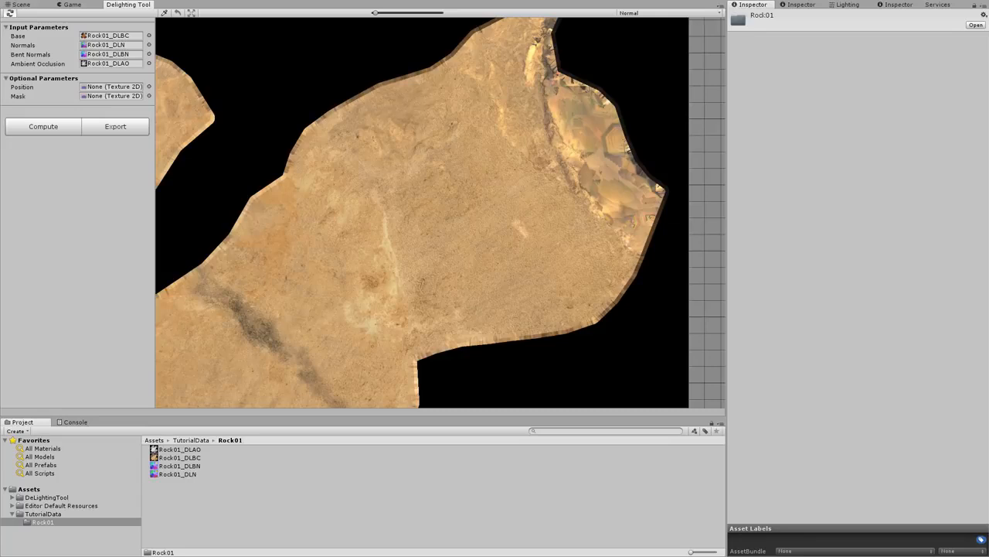
{"action": "middle_click_drag", "start_coordinate": [493, 176], "coordinate": [428, 202]}
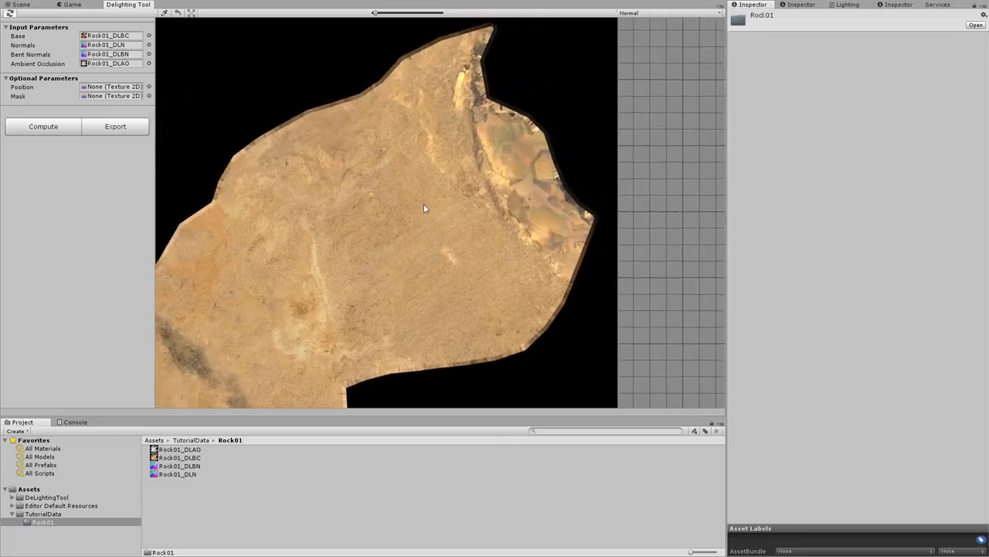
Sweep the comparison divider across the upper-right rock piece to compare its original and delighted textures.
{"action": "left_click_drag", "start_coordinate": [304, 212], "coordinate": [611, 210]}
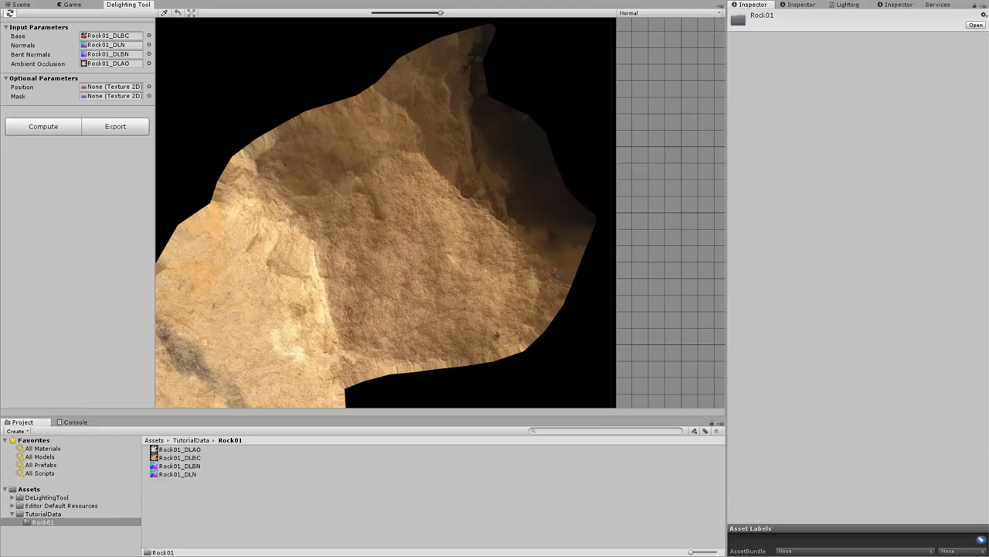
{"action": "left_click_drag", "start_coordinate": [604, 215], "coordinate": [242, 207]}
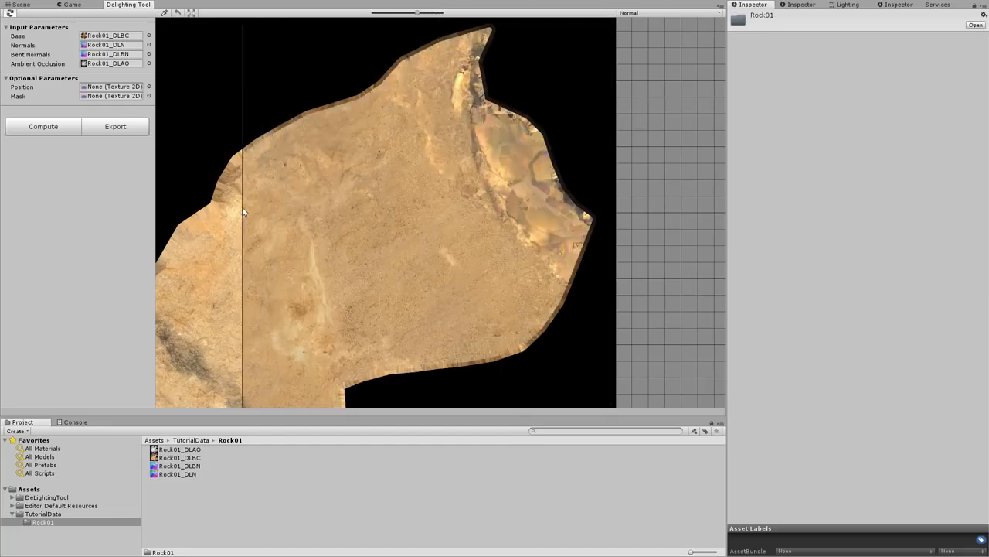
Open Rock01_DLBC in Photoshop and fill a freehand selection around the dark edge of the upper-right rock piece with red on a new layer.
{"action": "double_click", "coordinate": [182, 459]}
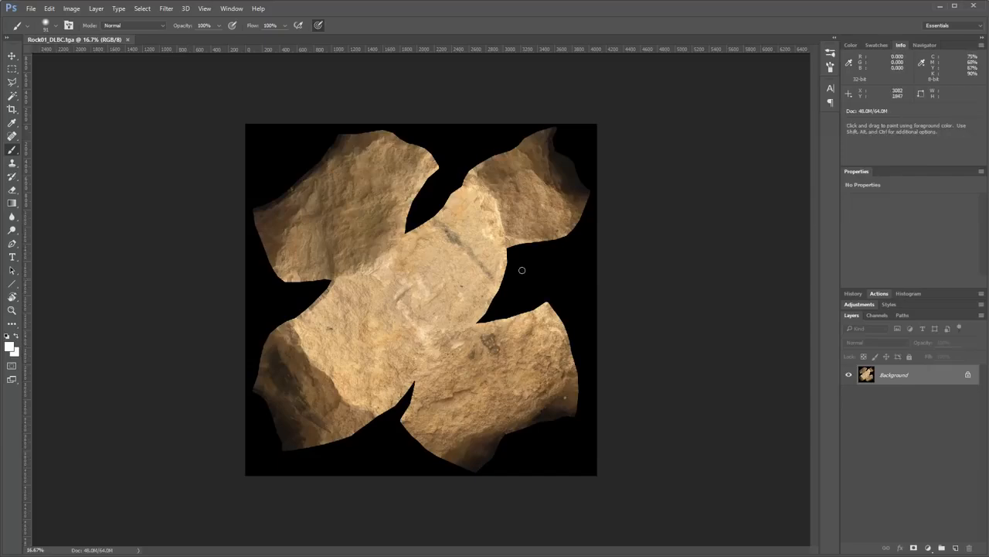
{"action": "key", "text": "ctrl+plus"}
{"action": "key", "text": "ctrl+plus"}
{"action": "key", "text": "ctrl+plus"}
{"action": "key", "text": "ctrl+plus"}
{"action": "left_click_drag", "start_coordinate": [551, 206], "coordinate": [376, 426]}
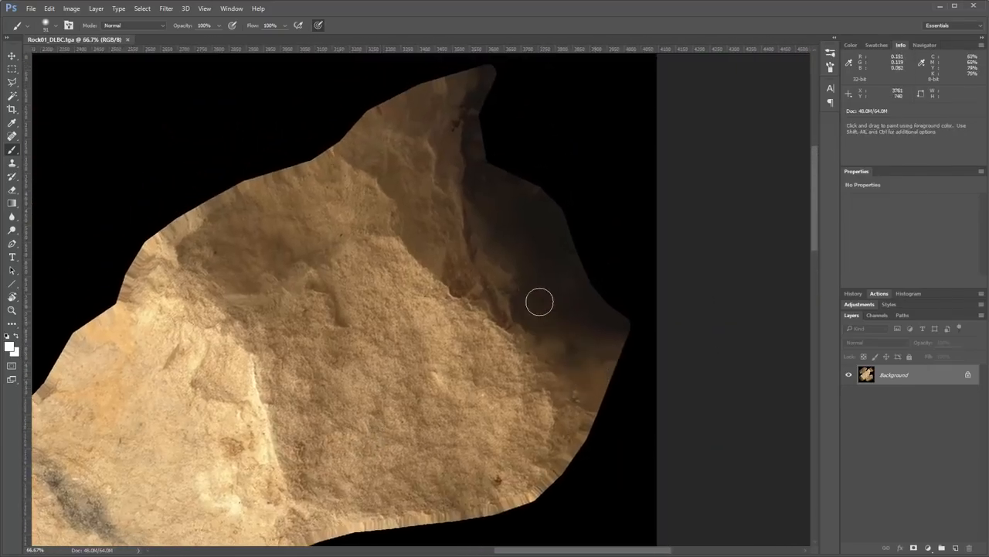
{"action": "key", "text": "l"}
{"action": "mouse_move", "coordinate": [615, 423]}
{"action": "left_mouse_down"}
{"action": "mouse_move", "coordinate": [509, 324]}
{"action": "mouse_move", "coordinate": [472, 244]}
{"action": "mouse_move", "coordinate": [449, 69]}
{"action": "mouse_move", "coordinate": [596, 145]}
{"action": "mouse_move", "coordinate": [651, 316]}
{"action": "mouse_move", "coordinate": [623, 427]}
{"action": "mouse_move", "coordinate": [617, 423]}
{"action": "left_mouse_up"}
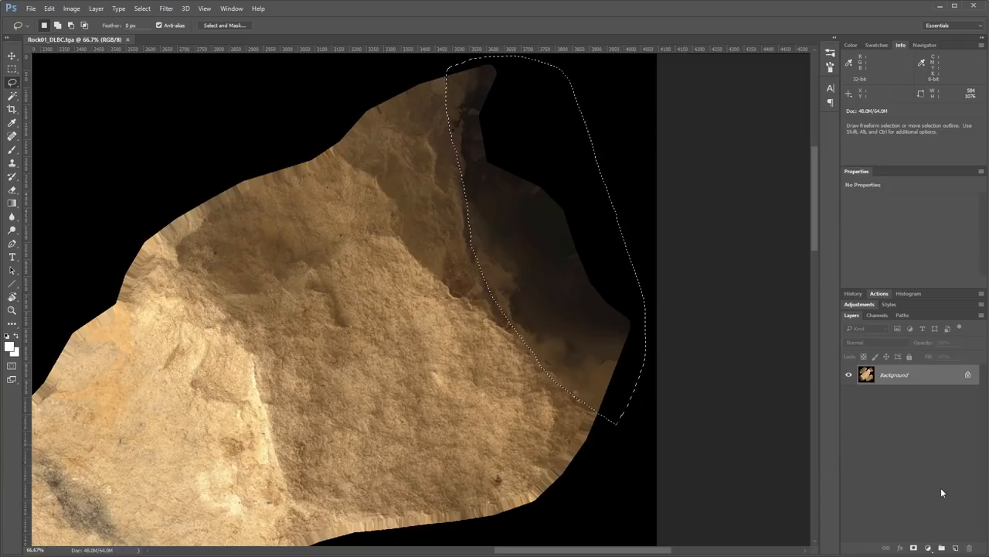
{"action": "left_click", "coordinate": [955, 547]}
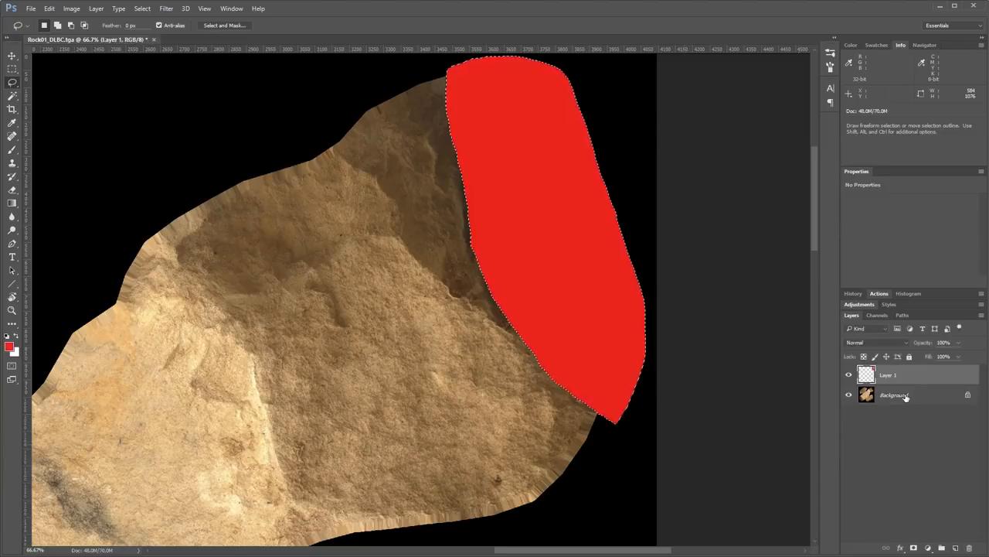
Fill freehand selections over the dark outer edges of the lower-right, lower-left and upper-left rock pieces with red on the same layer.
{"action": "key", "text": "ctrl+minus"}
{"action": "key", "text": "ctrl+minus"}
{"action": "key", "text": "ctrl+minus"}
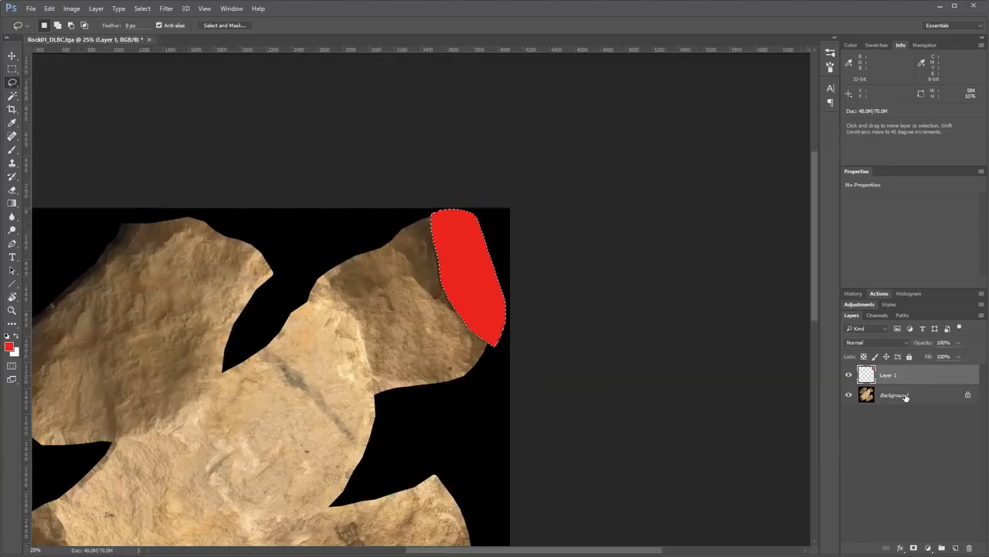
{"action": "scroll", "coordinate": [601, 237], "scroll_direction": "down", "scroll_amount": 2}
{"action": "mouse_move", "coordinate": [680, 424]}
{"action": "left_mouse_down"}
{"action": "mouse_move", "coordinate": [483, 533]}
{"action": "mouse_move", "coordinate": [680, 424]}
{"action": "left_mouse_up"}
{"action": "key", "text": "alt+BackSpace"}
{"action": "left_click_drag", "start_coordinate": [288, 394], "coordinate": [380, 397]}
{"action": "mouse_move", "coordinate": [369, 517]}
{"action": "left_mouse_down"}
{"action": "mouse_move", "coordinate": [337, 455]}
{"action": "mouse_move", "coordinate": [278, 501]}
{"action": "mouse_move", "coordinate": [370, 517]}
{"action": "left_mouse_up"}
{"action": "key", "text": "alt+BackSpace"}
{"action": "scroll", "coordinate": [402, 154], "scroll_direction": "up", "scroll_amount": 3}
{"action": "mouse_move", "coordinate": [424, 118]}
{"action": "left_mouse_down"}
{"action": "mouse_move", "coordinate": [342, 203]}
{"action": "mouse_move", "coordinate": [328, 108]}
{"action": "mouse_move", "coordinate": [424, 117]}
{"action": "left_mouse_up"}
{"action": "key", "text": "alt+BackSpace"}
Add a new layer between the background and the red areas and fill it with black.
{"action": "key", "text": "ctrl+minus"}
{"action": "left_click", "coordinate": [901, 395]}
{"action": "left_click", "coordinate": [956, 548]}
{"action": "key", "text": "d"}
{"action": "key", "text": "alt+BackSpace"}
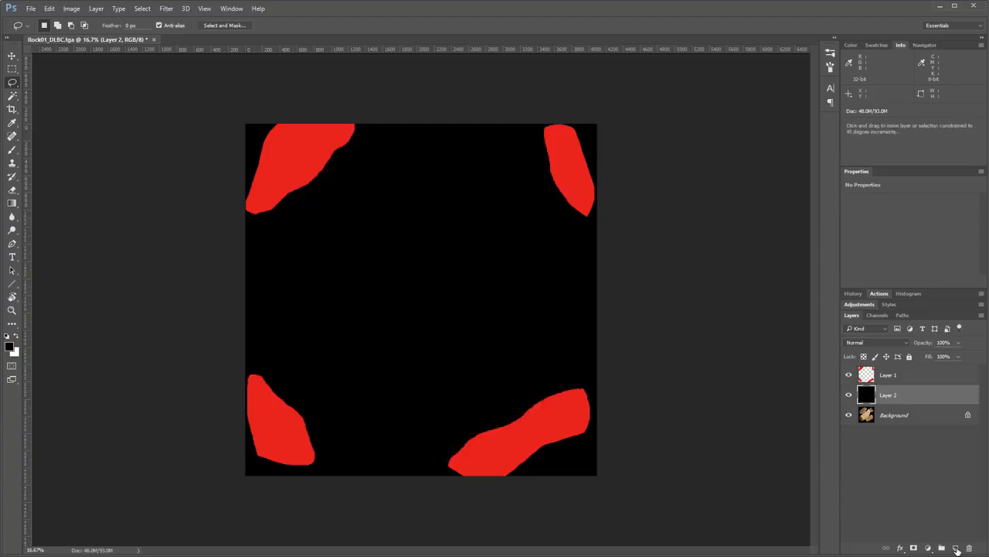
Merge the visible layers and save the image as Rock01_mask.
{"action": "key", "text": "ctrl+shift+e"}
{"action": "key", "text": "ctrl+shift+s"}
{"action": "type", "text": "Rock01_mask"}
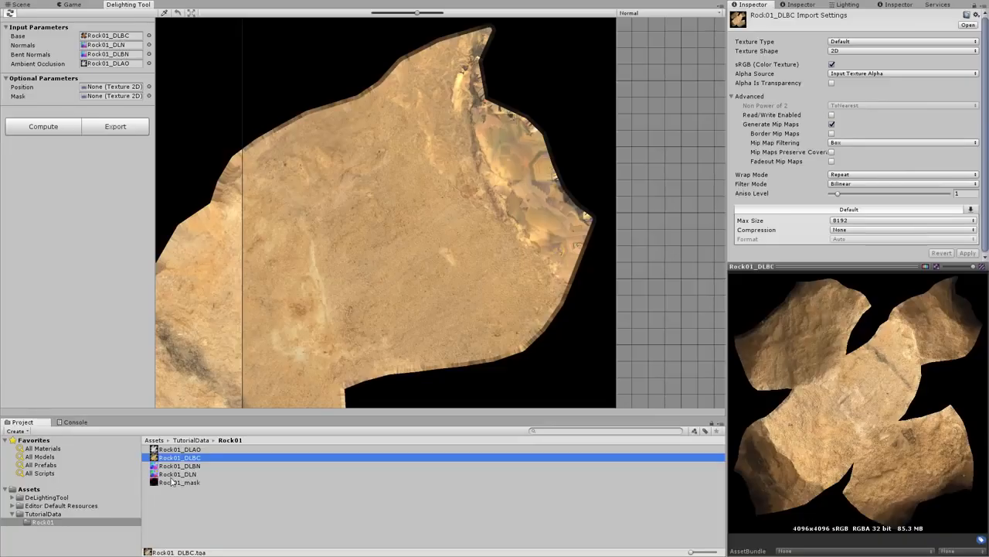
Switch to Unity, check the import settings of Rock01_mask and assign it to Mask in the optional parameters.
{"action": "left_click", "coordinate": [180, 483]}
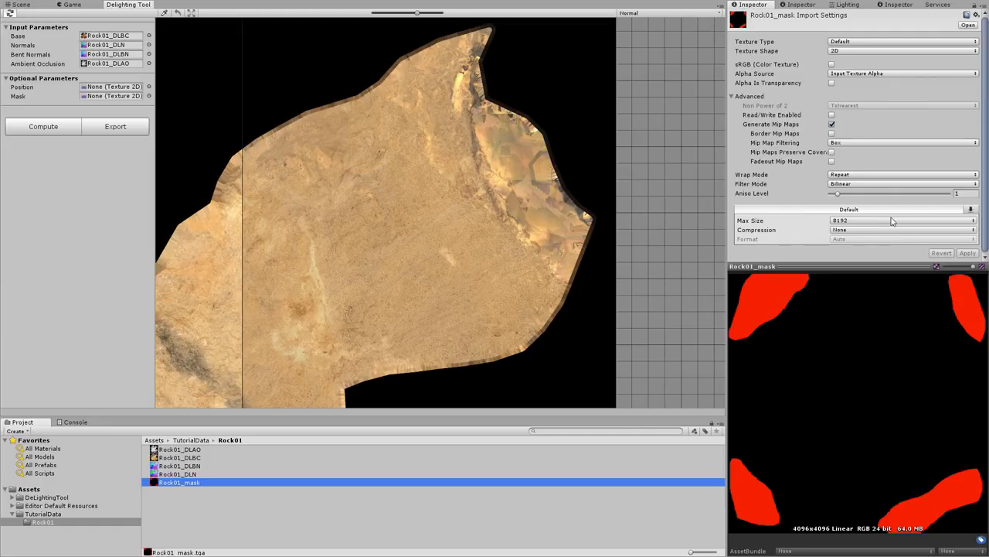
{"action": "left_click_drag", "start_coordinate": [183, 484], "coordinate": [139, 98]}
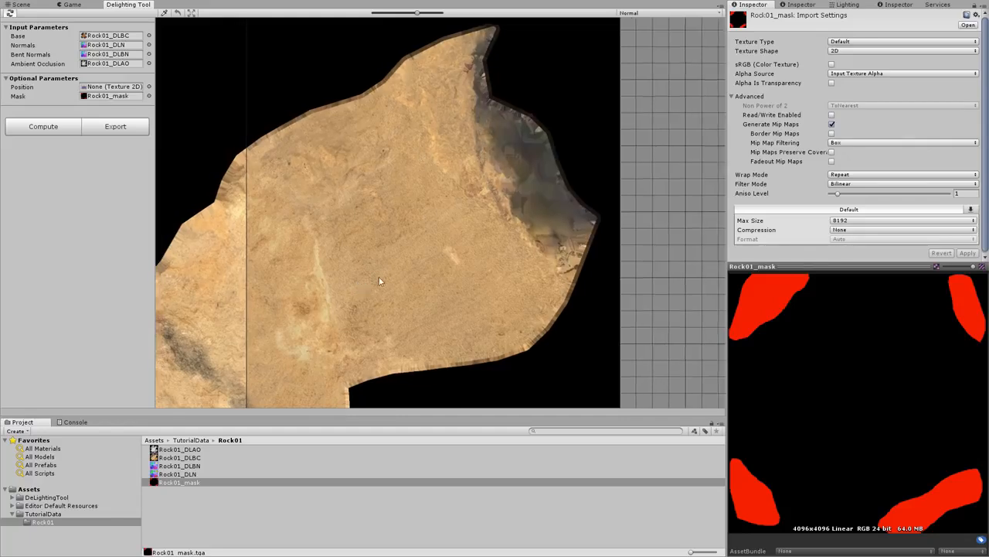
Fit the delighted texture in the preview and examine the dark streak on its lower-left rock piece up close.
{"action": "left_click_drag", "start_coordinate": [363, 282], "coordinate": [462, 241]}
{"action": "left_click", "coordinate": [192, 14]}
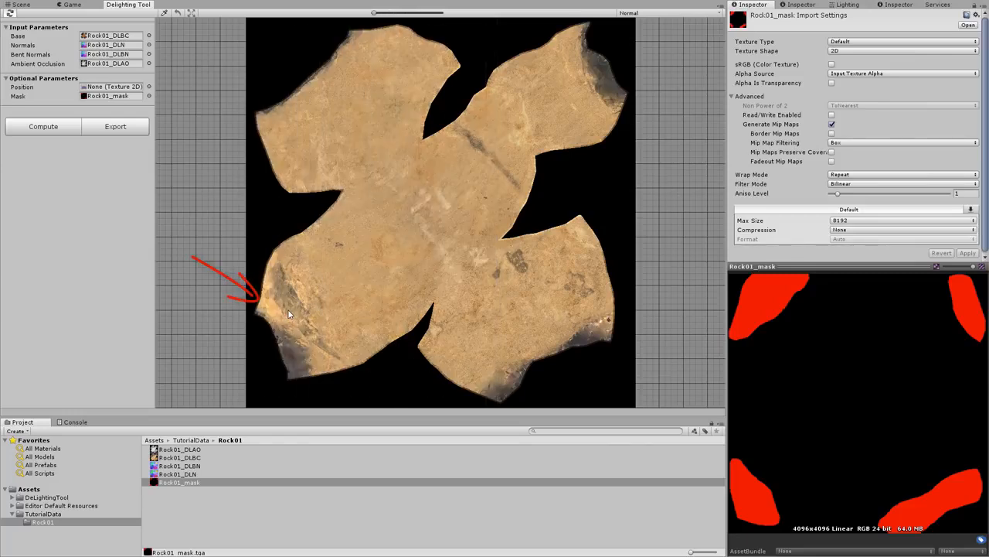
{"action": "scroll", "coordinate": [293, 309], "scroll_direction": "up", "scroll_amount": 6}
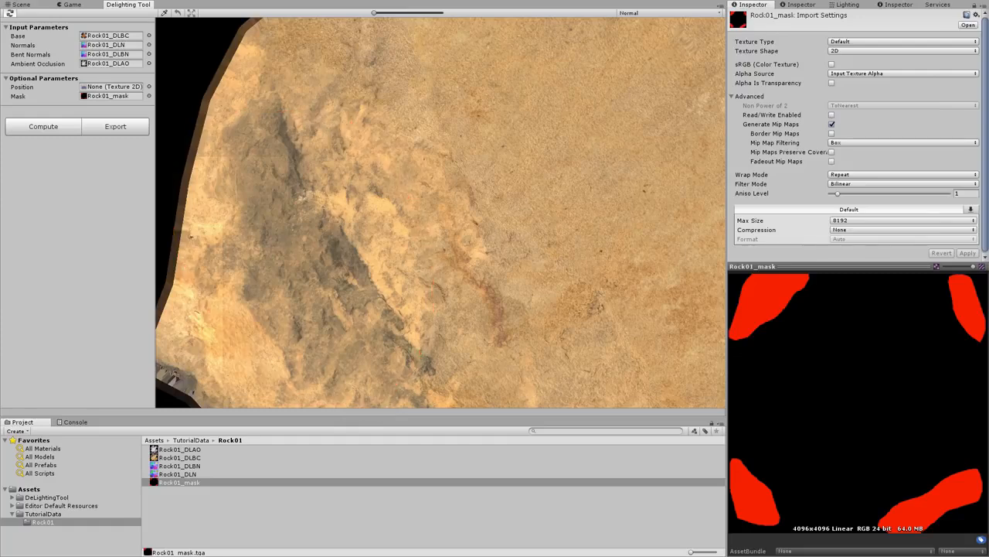
{"action": "scroll", "coordinate": [487, 191], "scroll_direction": "down", "scroll_amount": 5}
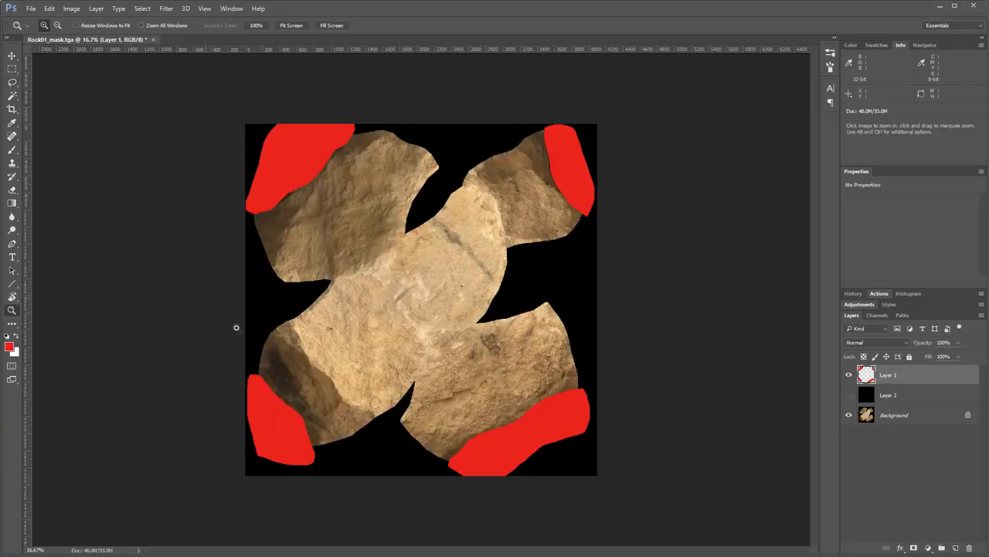
Return to Photoshop and fill a freehand selection over the dark diagonal streak of the lower-left rock piece with red, then deselect it.
{"action": "left_click_drag", "start_coordinate": [217, 302], "coordinate": [431, 477]}
{"action": "key", "text": "l"}
{"action": "mouse_move", "coordinate": [442, 420]}
{"action": "left_mouse_down"}
{"action": "mouse_move", "coordinate": [364, 325]}
{"action": "mouse_move", "coordinate": [298, 199]}
{"action": "mouse_move", "coordinate": [271, 245]}
{"action": "mouse_move", "coordinate": [300, 326]}
{"action": "mouse_move", "coordinate": [438, 422]}
{"action": "left_mouse_up"}
{"action": "key", "text": "alt+BackSpace"}
{"action": "key", "text": "ctrl+d"}
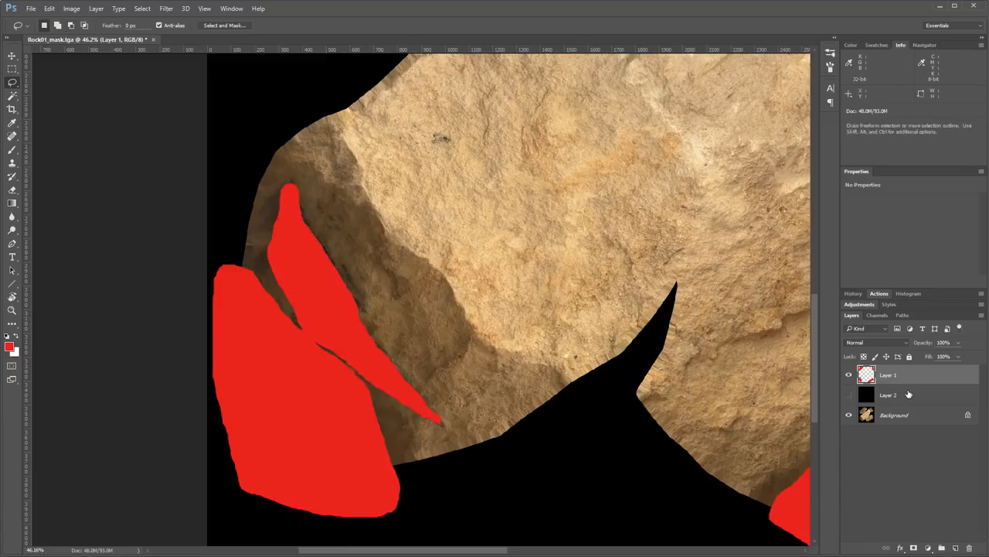
Show the black layer beneath the red areas again and merge the visible layers of the mask.
{"action": "left_click", "coordinate": [874, 394]}
{"action": "left_click", "coordinate": [849, 395]}
{"action": "key", "text": "ctrl+0"}
{"action": "key", "text": "ctrl+shift+e"}
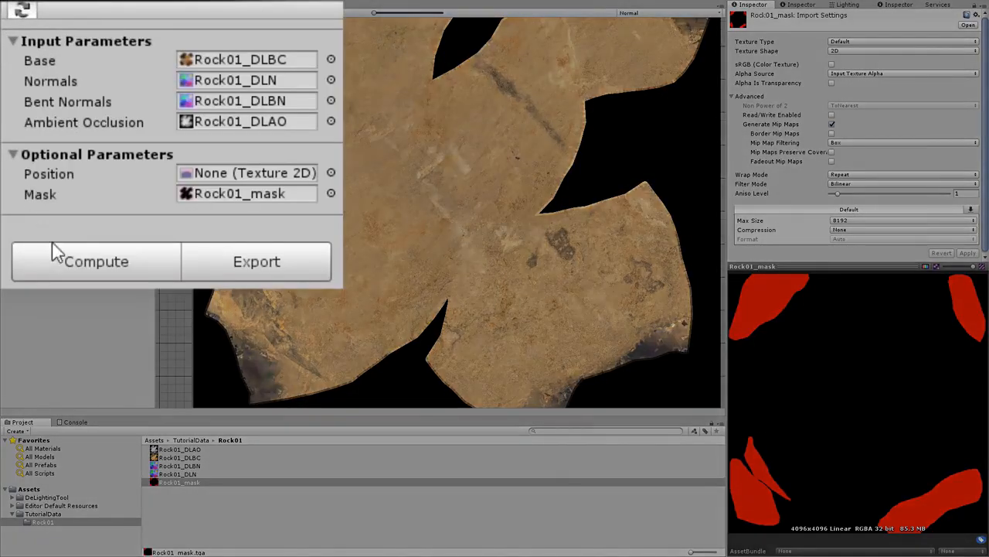
Switch to Unity, compute the delighting with the updated mask and fit the whole texture in the preview.
{"action": "left_click", "coordinate": [81, 261]}
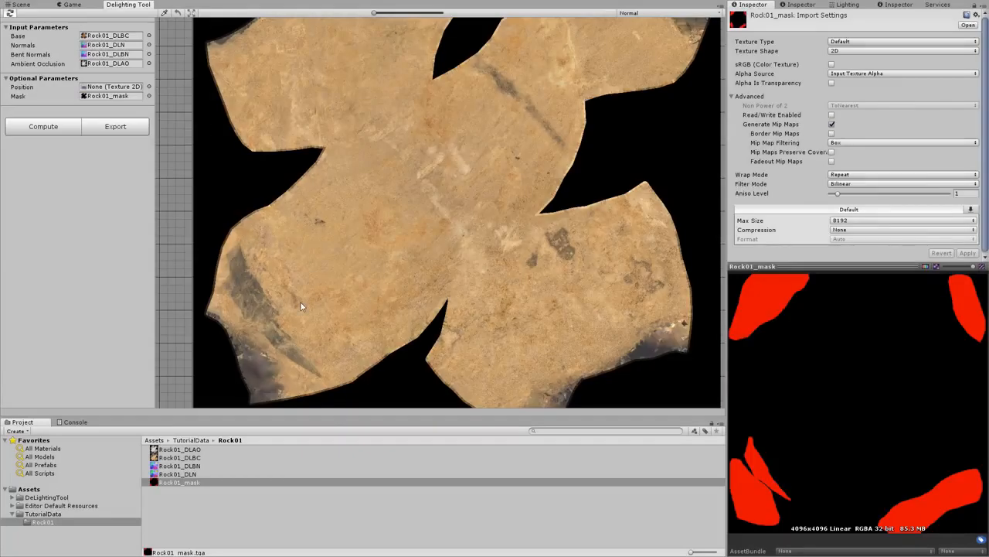
{"action": "scroll", "coordinate": [460, 231], "scroll_direction": "down", "scroll_amount": 5}
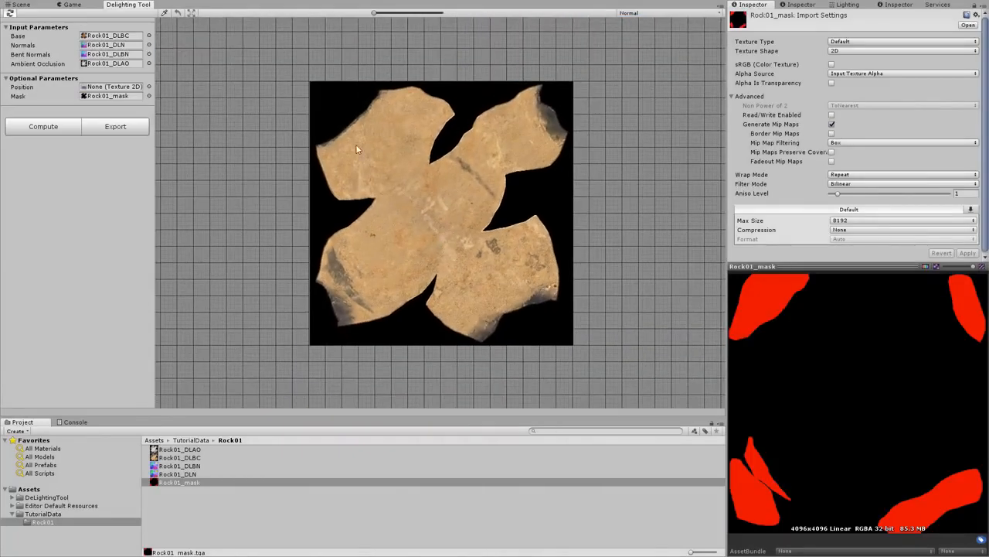
{"action": "left_click", "coordinate": [192, 13]}
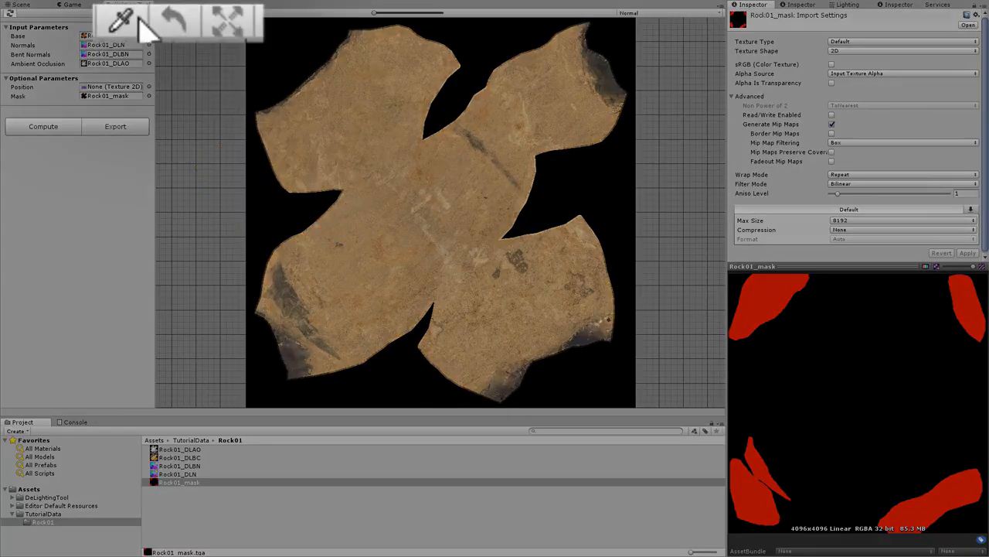
Enable the reference picker and place its point on the brightly lit area of the lower-left rock piece.
{"action": "left_click", "coordinate": [132, 17]}
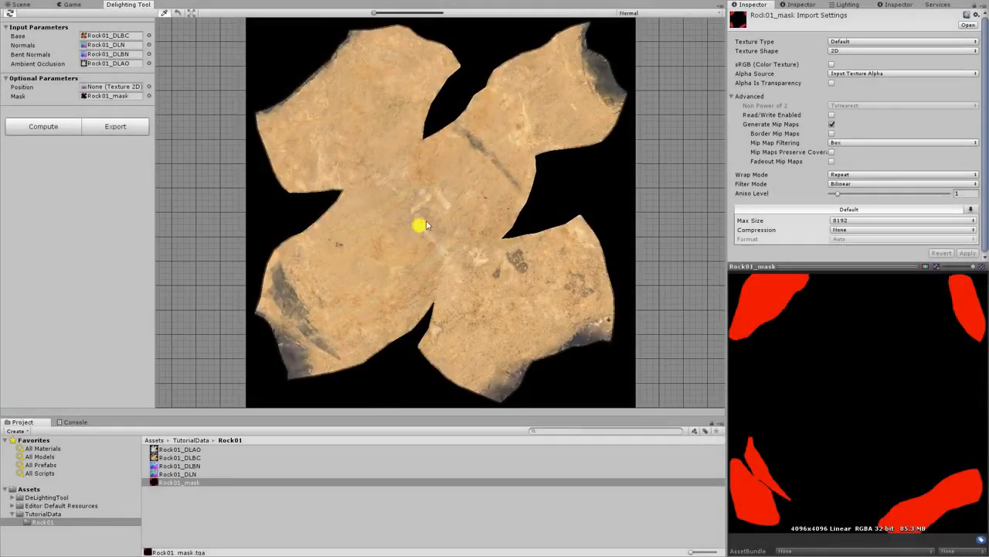
{"action": "left_click", "coordinate": [367, 267]}
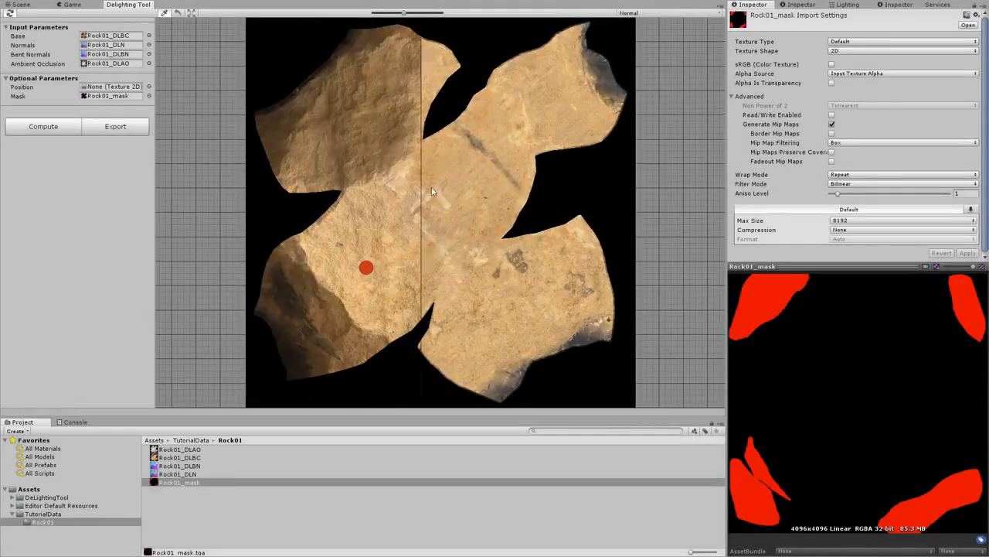
{"action": "left_click_drag", "start_coordinate": [366, 267], "coordinate": [347, 275]}
Switch the display mode to Debug and move the reference point towards the upper-right piece and back to the lit lower-left piece.
{"action": "left_click", "coordinate": [668, 14]}
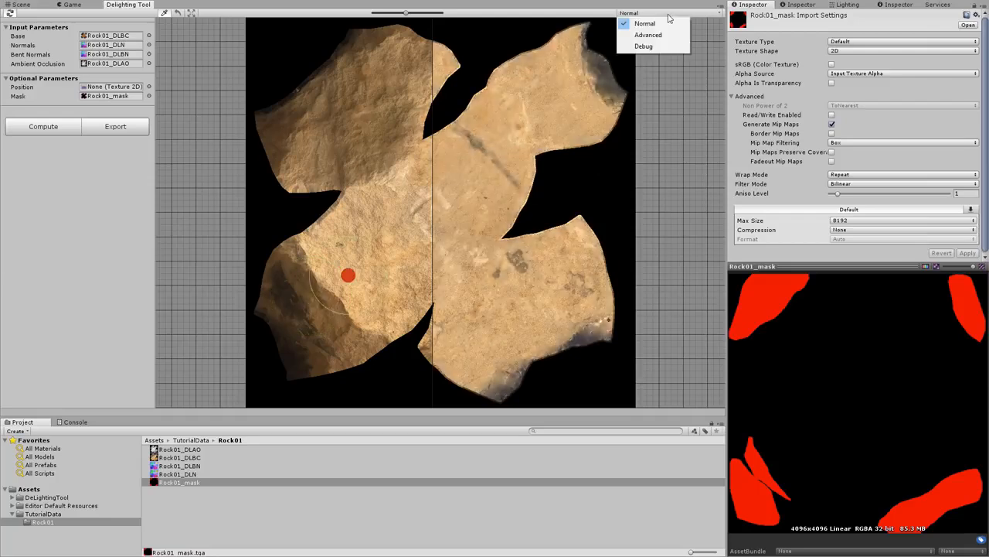
{"action": "left_click", "coordinate": [665, 46]}
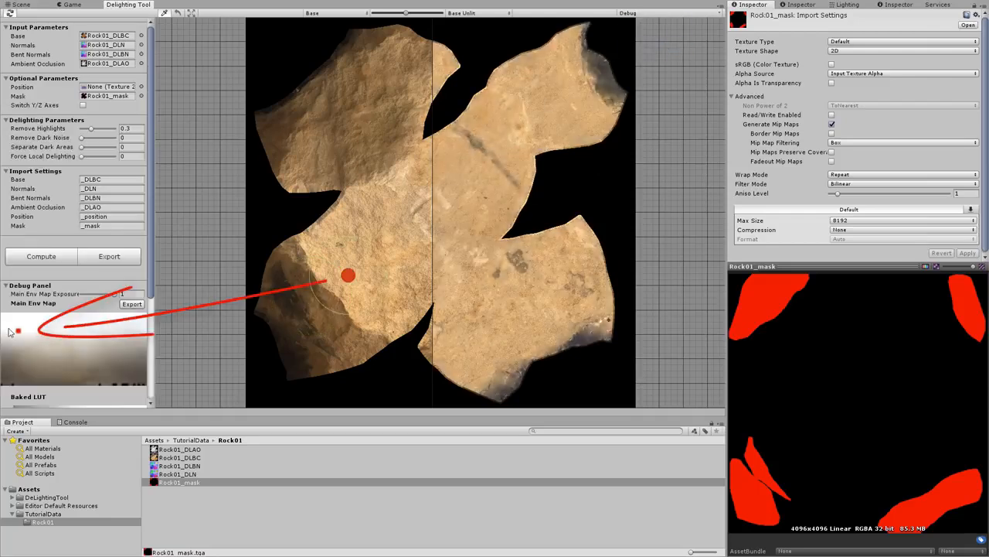
{"action": "mouse_move", "coordinate": [348, 275]}
{"action": "left_mouse_down"}
{"action": "mouse_move", "coordinate": [309, 311]}
{"action": "mouse_move", "coordinate": [361, 283]}
{"action": "mouse_move", "coordinate": [439, 282]}
{"action": "mouse_move", "coordinate": [495, 296]}
{"action": "mouse_move", "coordinate": [537, 283]}
{"action": "mouse_move", "coordinate": [544, 272]}
{"action": "mouse_move", "coordinate": [490, 252]}
{"action": "mouse_move", "coordinate": [482, 192]}
{"action": "mouse_move", "coordinate": [503, 163]}
{"action": "left_mouse_up"}
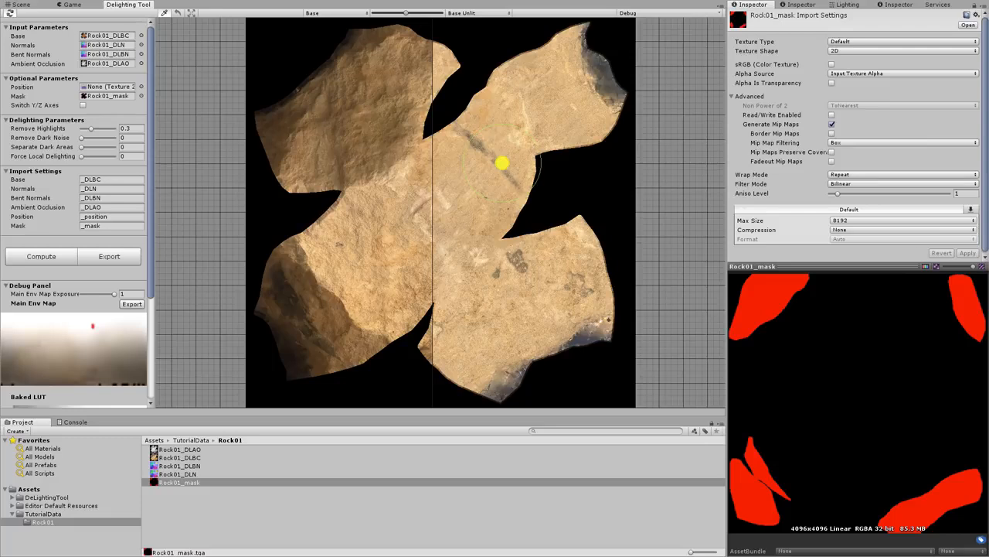
{"action": "mouse_move", "coordinate": [503, 163]}
{"action": "left_mouse_down"}
{"action": "mouse_move", "coordinate": [457, 214]}
{"action": "mouse_move", "coordinate": [389, 263]}
{"action": "mouse_move", "coordinate": [338, 244]}
{"action": "left_mouse_up"}
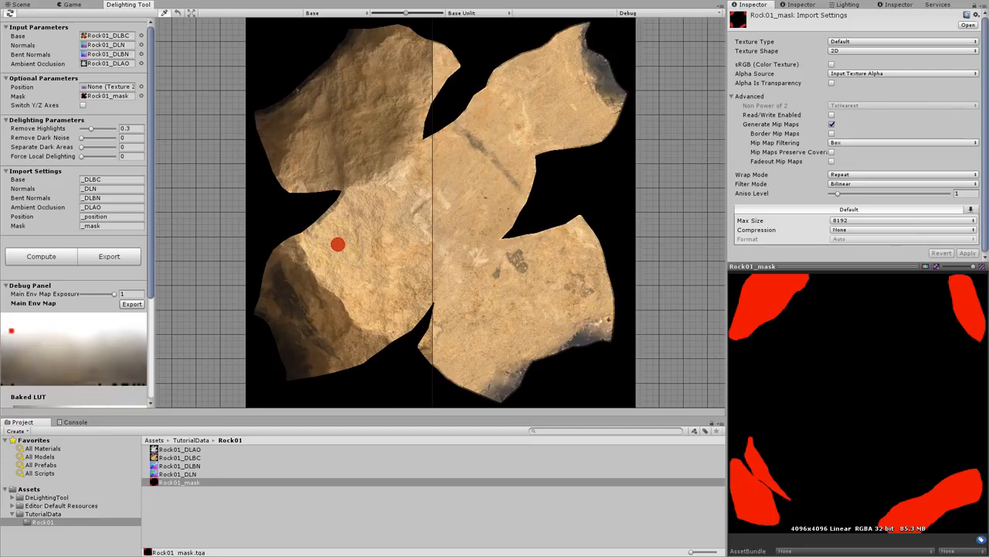
Show the full delighted texture, toggle the reference picker off and on to compare, and return the display mode to Normal.
{"action": "left_click_drag", "start_coordinate": [437, 226], "coordinate": [242, 229]}
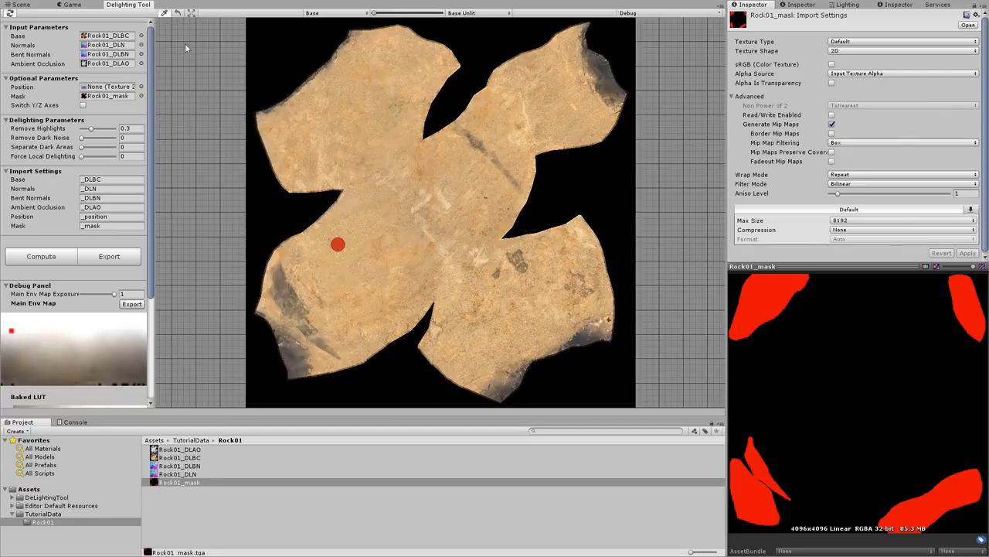
{"action": "left_click", "coordinate": [165, 14]}
{"action": "left_click", "coordinate": [165, 14]}
{"action": "left_click", "coordinate": [165, 14]}
{"action": "left_click", "coordinate": [165, 15]}
{"action": "left_click", "coordinate": [628, 13]}
{"action": "left_click", "coordinate": [656, 22]}
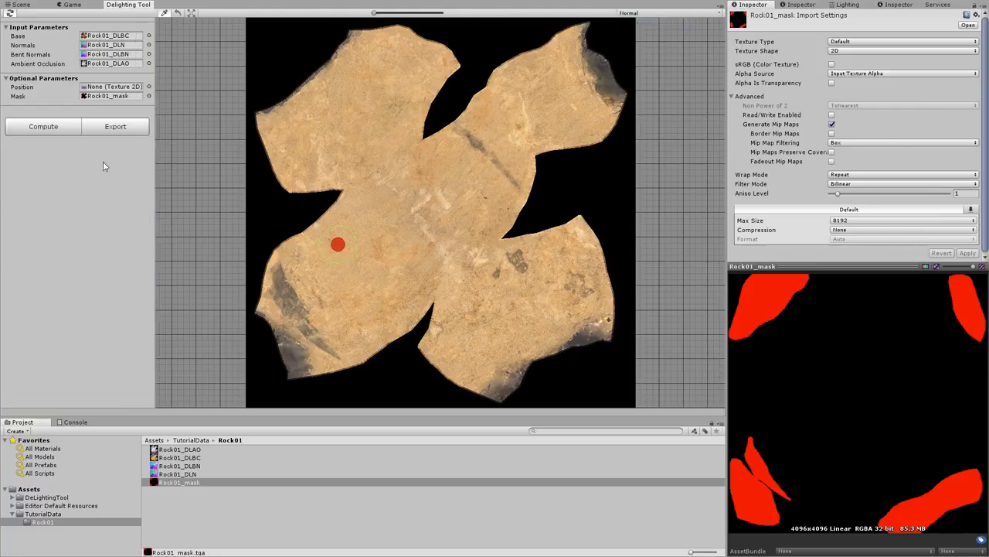
Export the delighted texture and inspect the exported Rock01_DLBC_NoLight.
{"action": "left_click", "coordinate": [116, 127]}
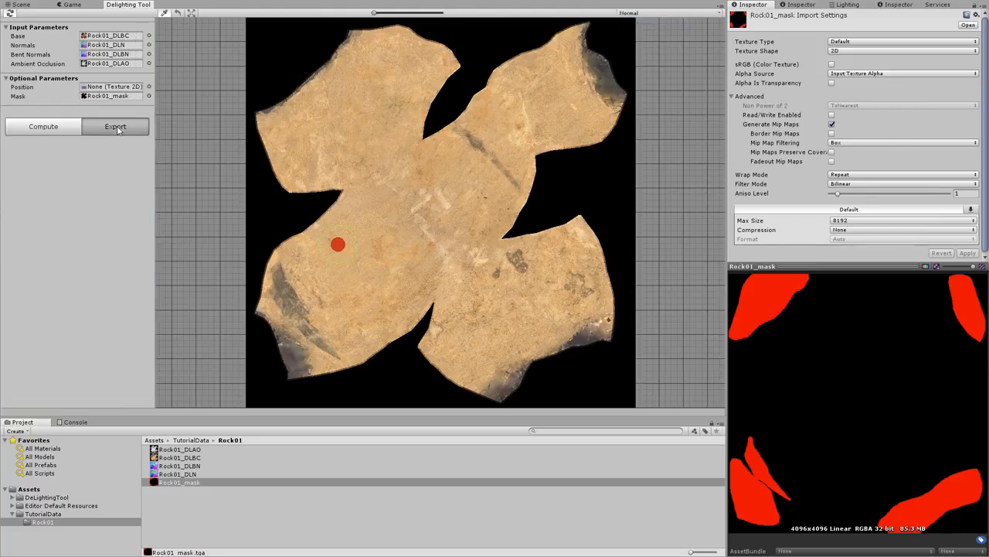
{"action": "left_click", "coordinate": [557, 351]}
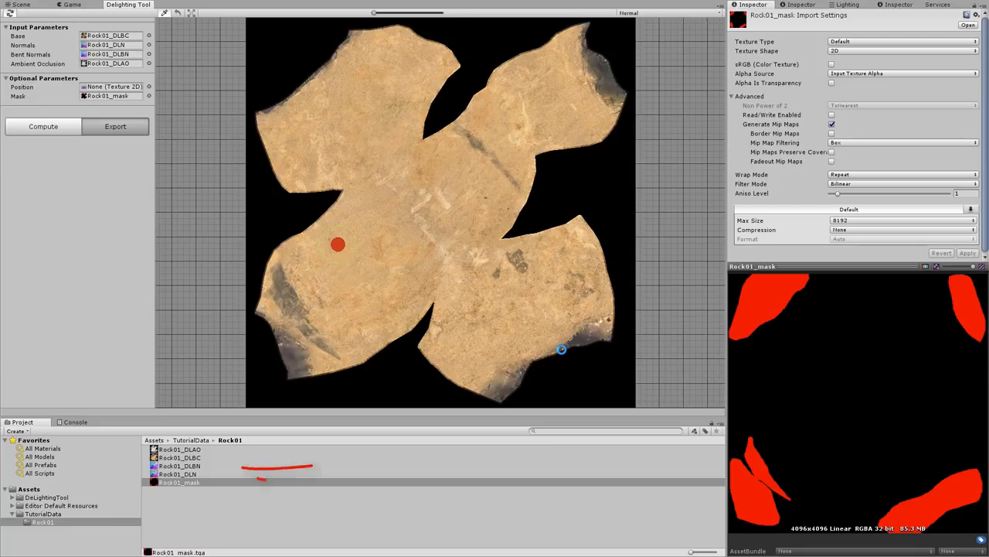
{"action": "left_click", "coordinate": [221, 466]}
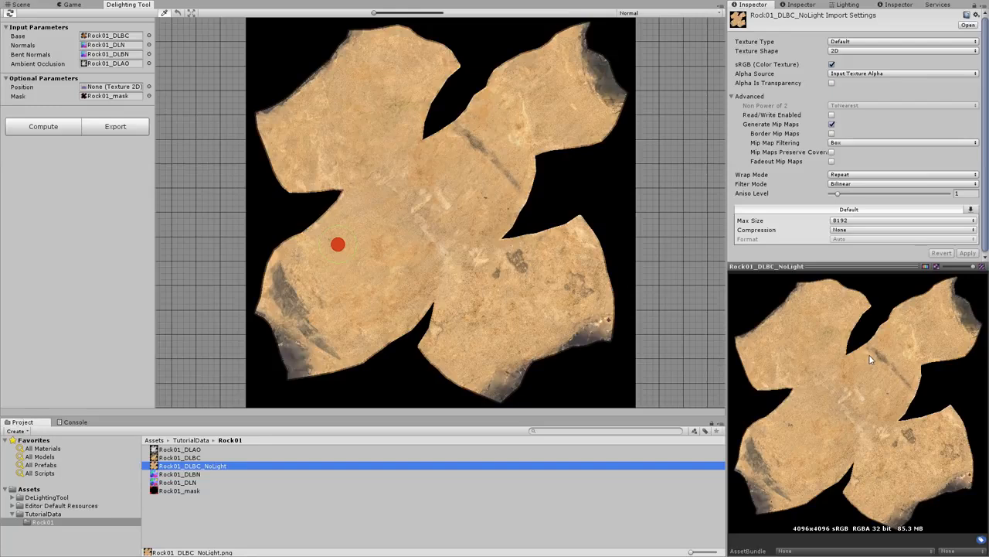
Import the Rock01_Game model from the GameModel folder into the Rock01 assets and rotate its preview to inspect it.
{"action": "left_click", "coordinate": [318, 515]}
{"action": "right_click", "coordinate": [318, 516]}
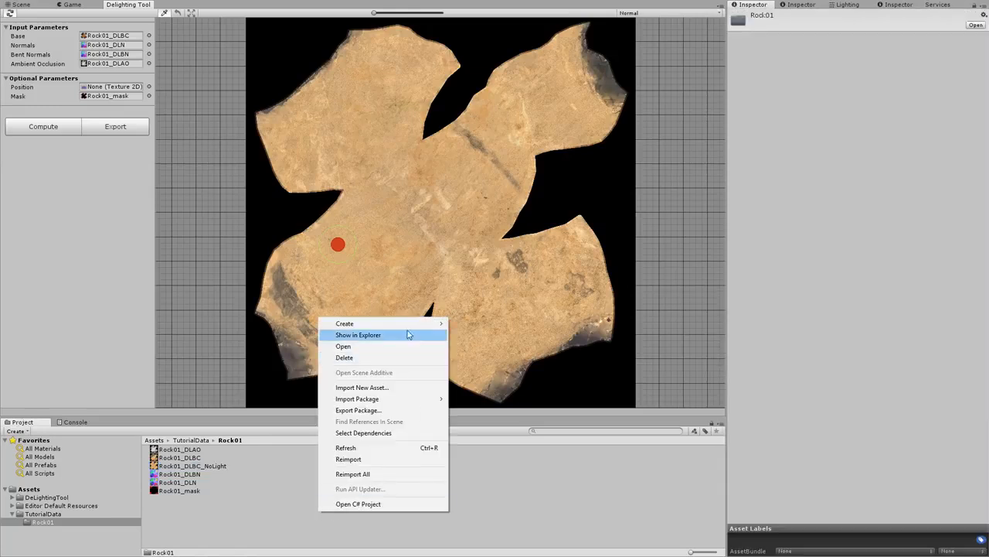
{"action": "left_click", "coordinate": [393, 389]}
{"action": "double_click", "coordinate": [376, 203]}
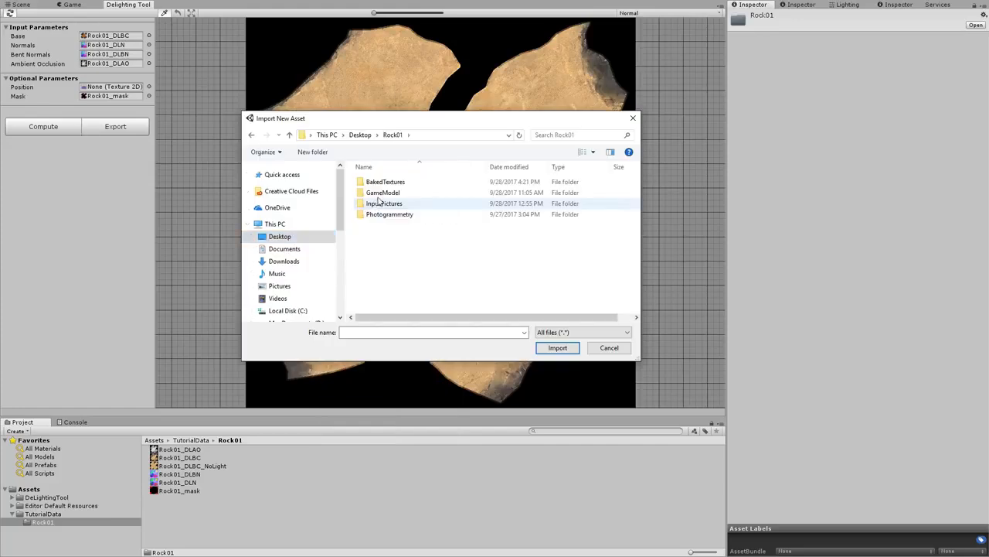
{"action": "double_click", "coordinate": [386, 193]}
{"action": "left_click", "coordinate": [387, 195]}
{"action": "left_click", "coordinate": [555, 350]}
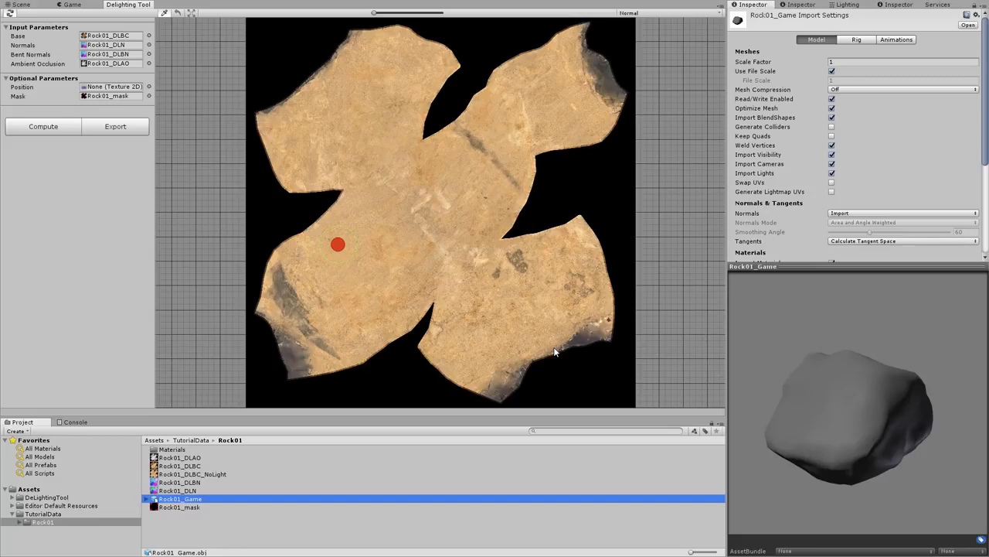
{"action": "left_click_drag", "start_coordinate": [862, 433], "coordinate": [810, 426]}
Switch to the scene view and place the Rock01_Game model in the scene.
{"action": "left_click", "coordinate": [21, 5]}
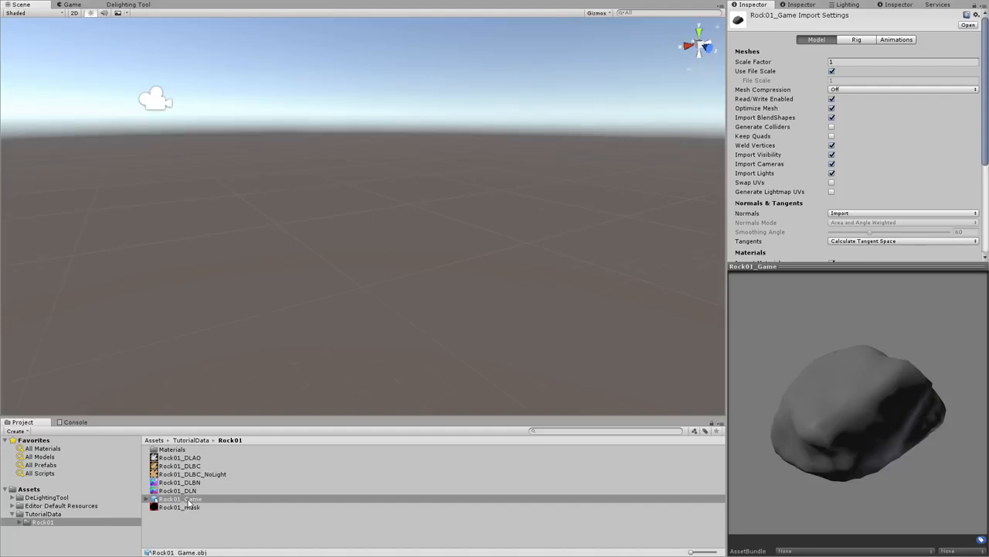
{"action": "left_click_drag", "start_coordinate": [189, 501], "coordinate": [360, 286]}
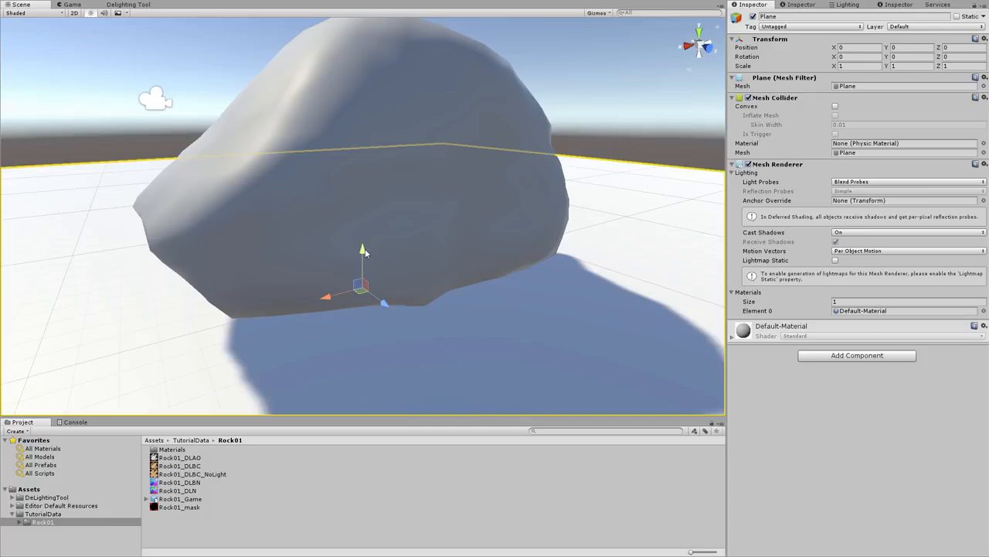
Lower the ground plane beneath the rock and deselect it.
{"action": "left_click_drag", "start_coordinate": [364, 251], "coordinate": [452, 218]}
{"action": "left_click", "coordinate": [659, 127]}
Show the Rock01 mesh's Rock01Mat material properties and set the albedo color to pure white, FFFFFFFF.
{"action": "left_click", "coordinate": [453, 213]}
{"action": "left_click", "coordinate": [472, 164]}
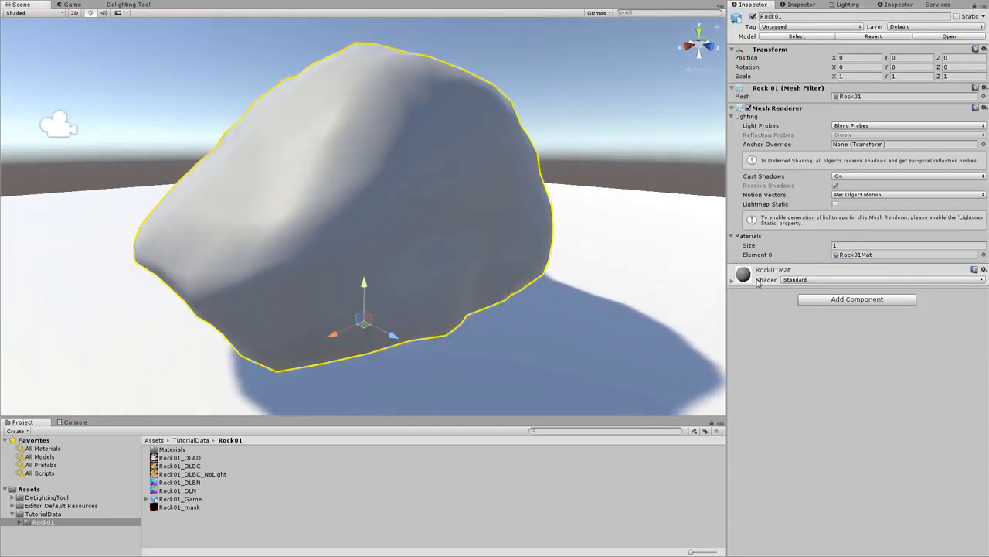
{"action": "left_click", "coordinate": [732, 282]}
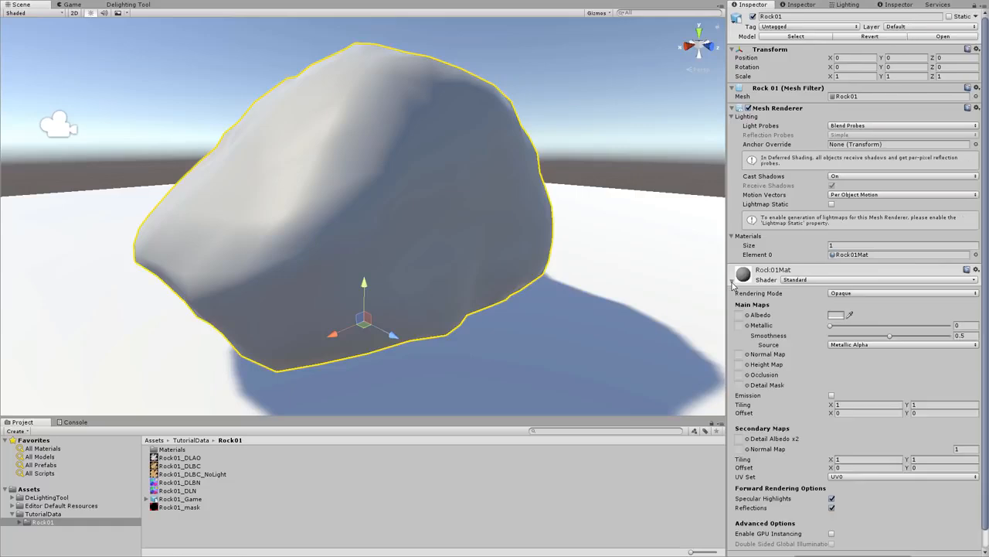
{"action": "left_click", "coordinate": [837, 316]}
{"action": "left_click_drag", "start_coordinate": [898, 234], "coordinate": [864, 172]}
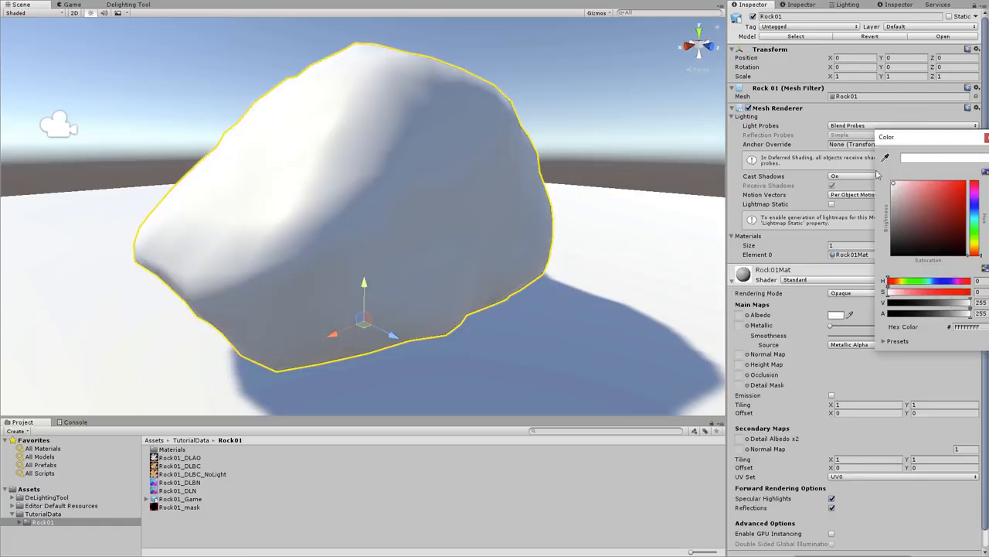
{"action": "left_click", "coordinate": [986, 140]}
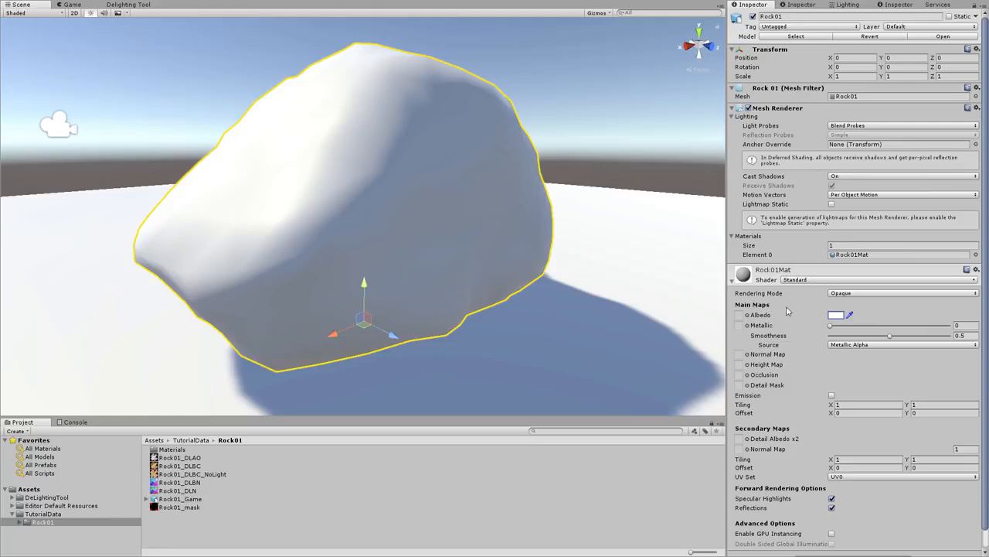
Switch Rock01Mat to the Unlit/Texture shader and assign Rock01_DLBC as its base texture to view the baked lighting.
{"action": "left_click", "coordinate": [810, 280]}
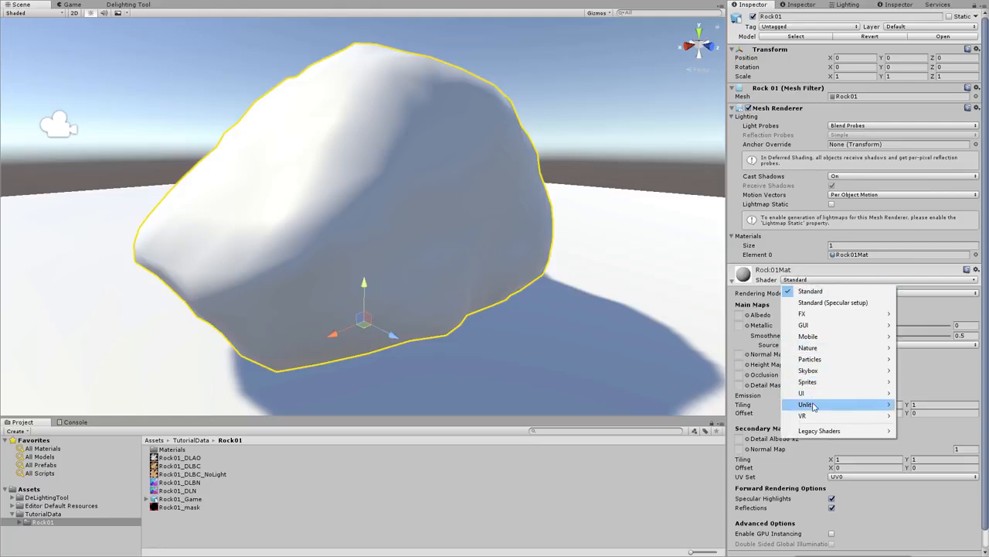
{"action": "mouse_move", "coordinate": [814, 406]}
{"action": "left_click", "coordinate": [922, 415]}
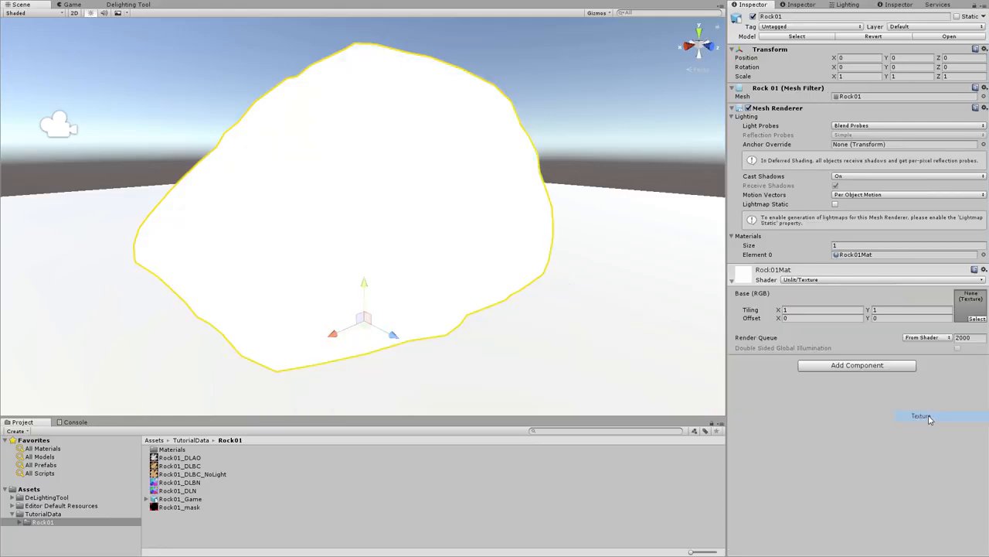
{"action": "left_click_drag", "start_coordinate": [186, 469], "coordinate": [970, 304]}
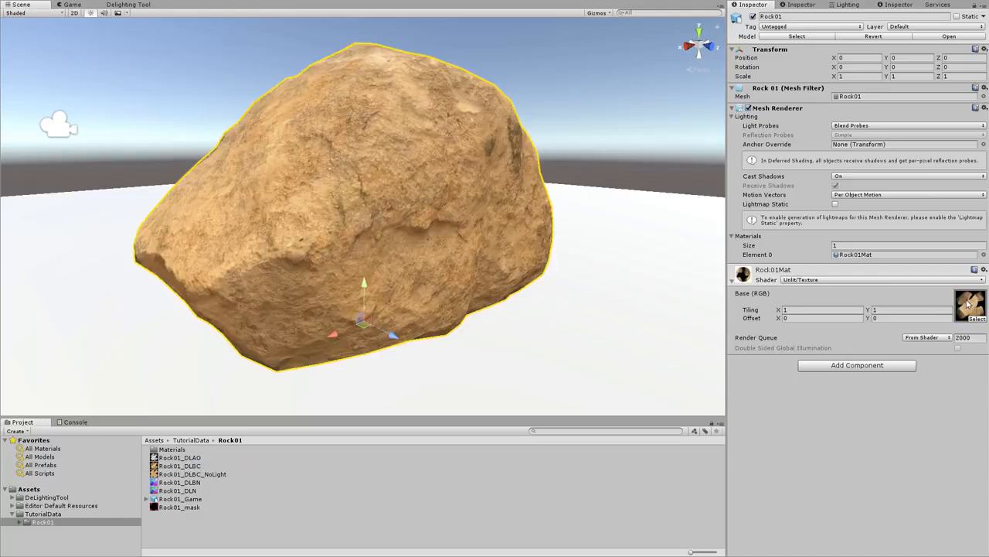
{"action": "left_click_drag", "start_coordinate": [435, 253], "coordinate": [448, 226], "text": "alt"}
Replace the base texture with Rock01_DLBC_NoLight and examine the rock from several sides and up close for visible texture seams.
{"action": "left_click_drag", "start_coordinate": [202, 477], "coordinate": [966, 305]}
{"action": "left_click_drag", "start_coordinate": [484, 256], "coordinate": [467, 262]}
{"action": "left_click_drag", "start_coordinate": [470, 236], "coordinate": [193, 143], "text": "alt"}
{"action": "middle_click_drag", "start_coordinate": [385, 248], "coordinate": [371, 222]}
{"action": "right_click_drag", "start_coordinate": [372, 221], "coordinate": [638, 230], "text": "alt"}
{"action": "right_click_drag", "start_coordinate": [499, 216], "coordinate": [540, 246], "text": "alt"}
{"action": "left_click_drag", "start_coordinate": [540, 246], "coordinate": [475, 197], "text": "alt"}
{"action": "right_click_drag", "start_coordinate": [431, 202], "coordinate": [511, 229], "text": "alt"}
{"action": "left_click_drag", "start_coordinate": [510, 229], "coordinate": [525, 236], "text": "alt"}
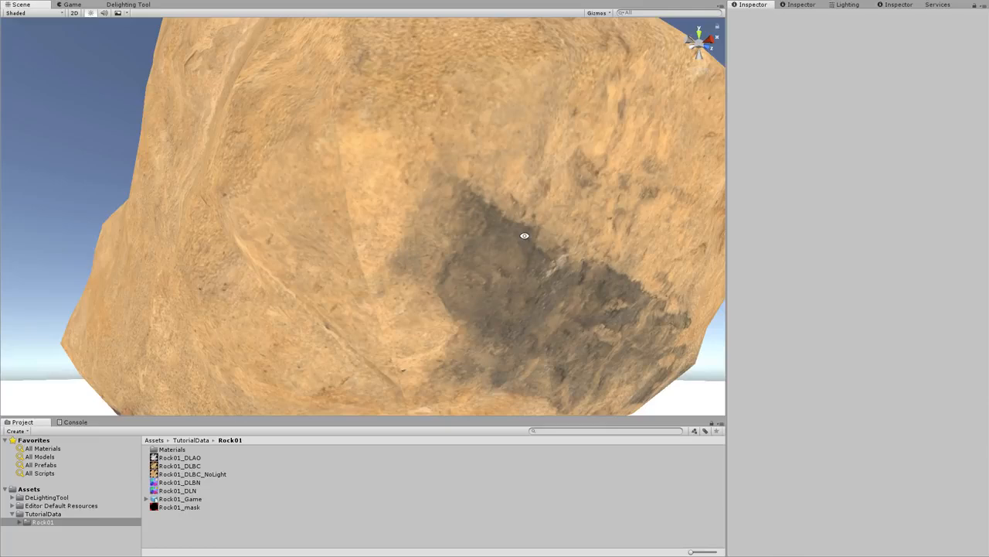
{"action": "mouse_move", "coordinate": [517, 202]}
{"action": "left_mouse_down", "text": "alt"}
{"action": "mouse_move", "coordinate": [433, 220]}
{"action": "mouse_move", "coordinate": [401, 201]}
{"action": "left_mouse_up", "text": "alt"}
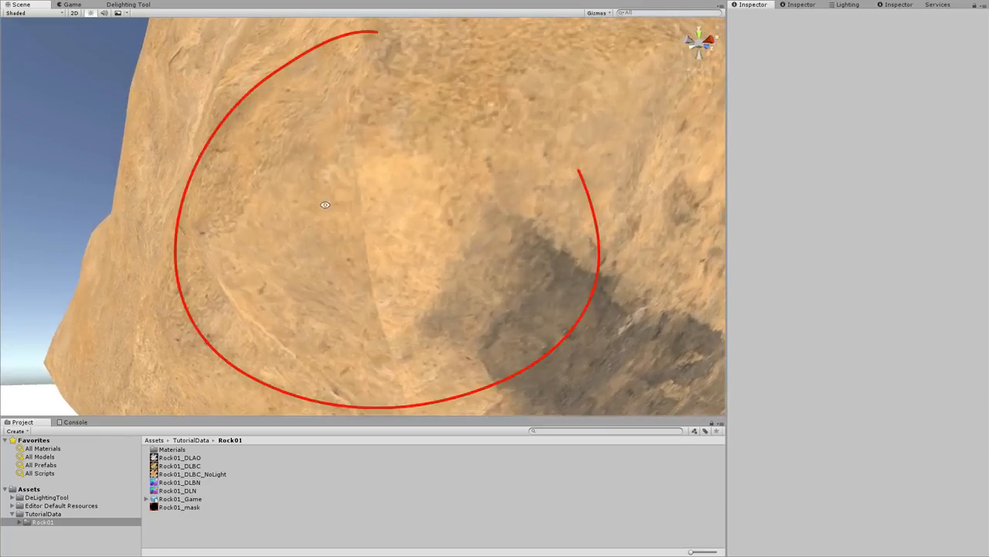
Return to the Delighting Tool and import Rock01_Pos.exr from the BakedTextures folder into the Rock01 assets.
{"action": "left_click", "coordinate": [143, 6]}
{"action": "right_click", "coordinate": [323, 533]}
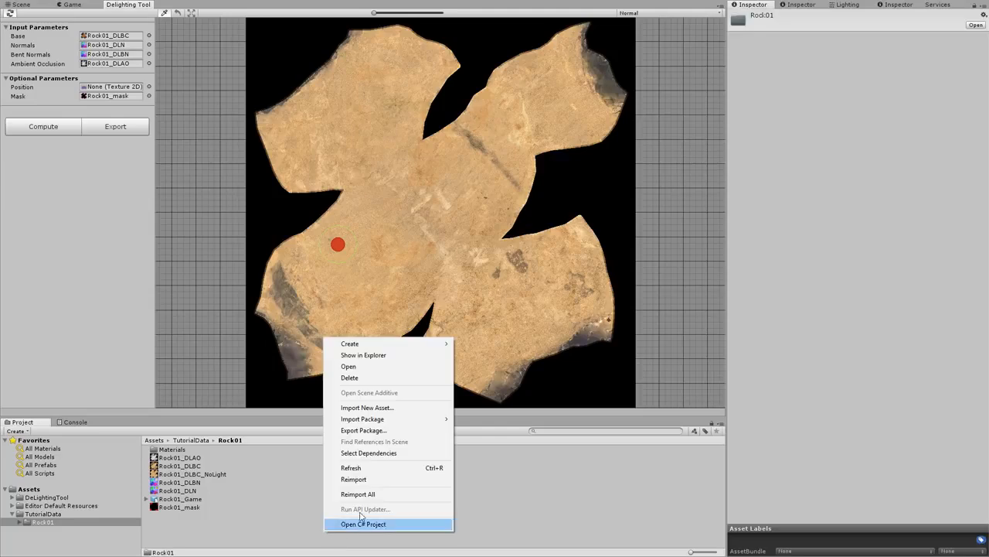
{"action": "left_click", "coordinate": [367, 408]}
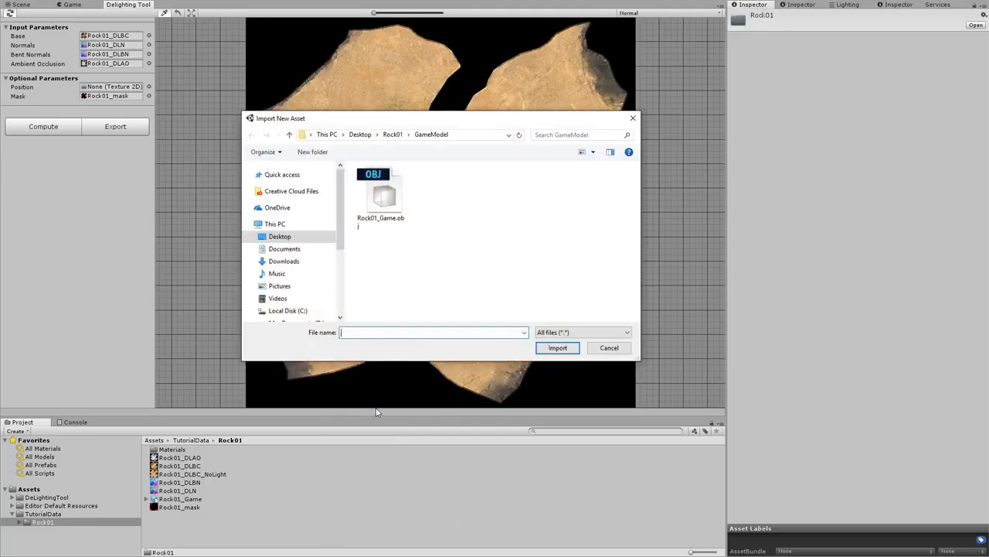
{"action": "left_click", "coordinate": [389, 134]}
{"action": "double_click", "coordinate": [379, 180]}
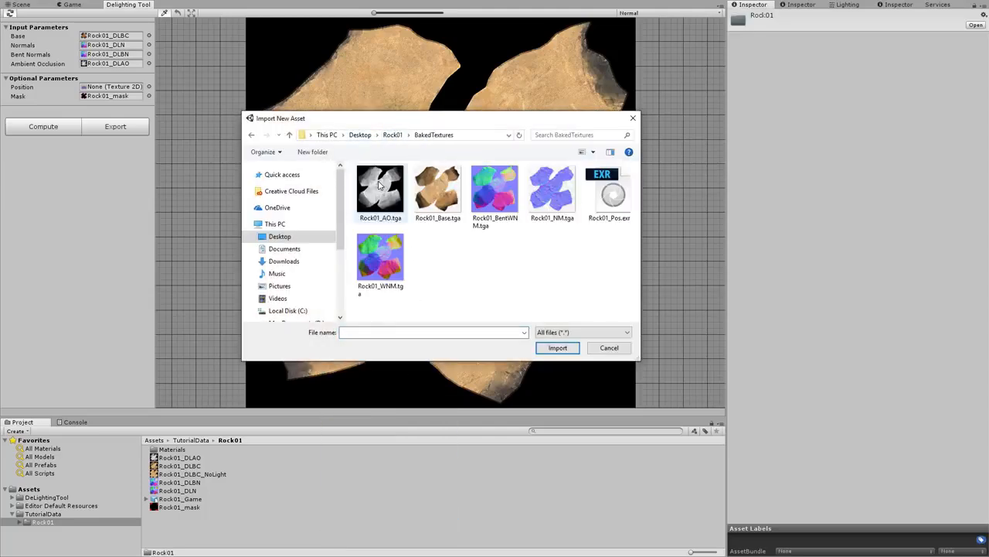
{"action": "left_click", "coordinate": [613, 201]}
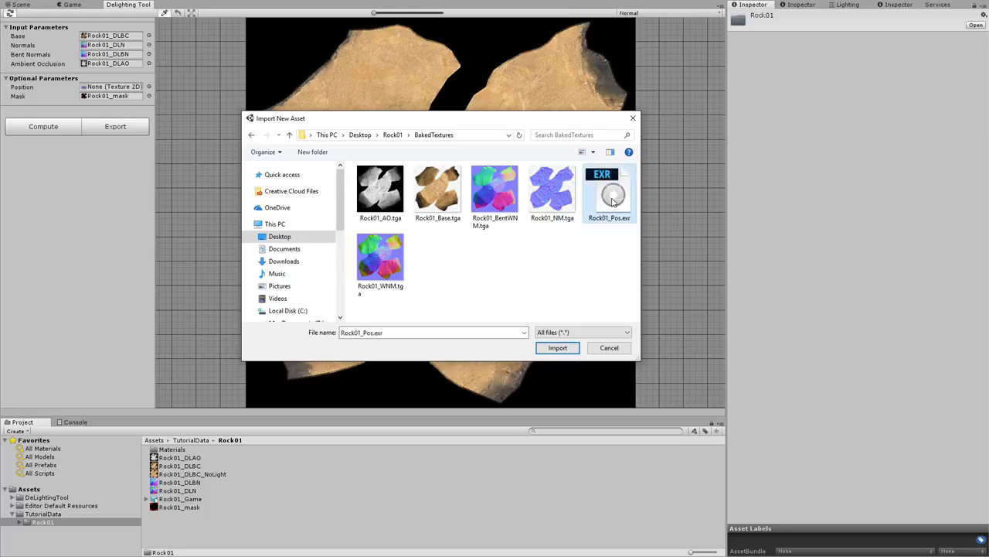
{"action": "left_click", "coordinate": [558, 348]}
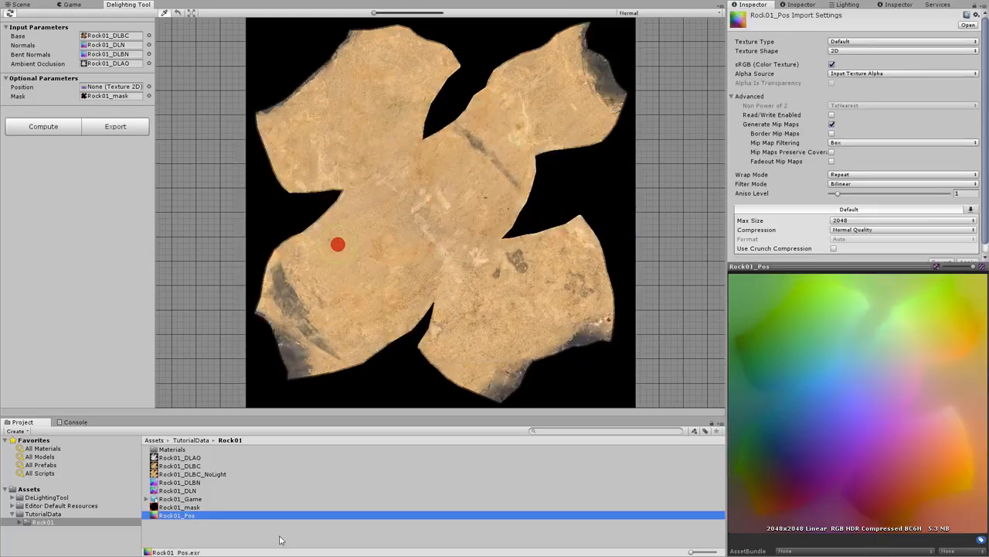
Rename the imported position texture to Rock01_position.
{"action": "left_click", "coordinate": [185, 515]}
{"action": "type", "text": "o"}
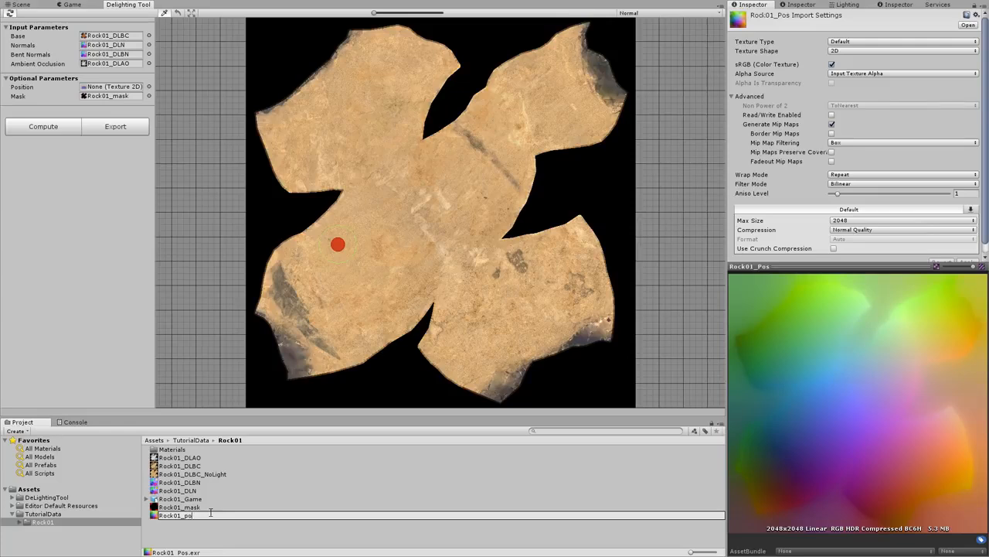
{"action": "type", "text": "sition"}
{"action": "key", "text": "Return"}
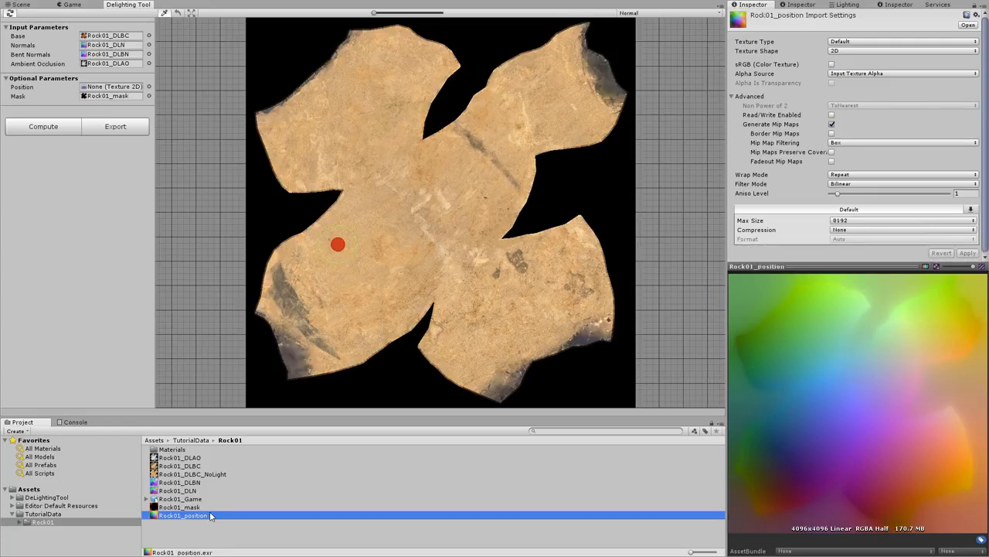
Assign Rock01_position as the optional Position parameter and export the delighted texture, overwriting Rock01_DLBC_NoLight.png.
{"action": "left_click_drag", "start_coordinate": [177, 520], "coordinate": [115, 87]}
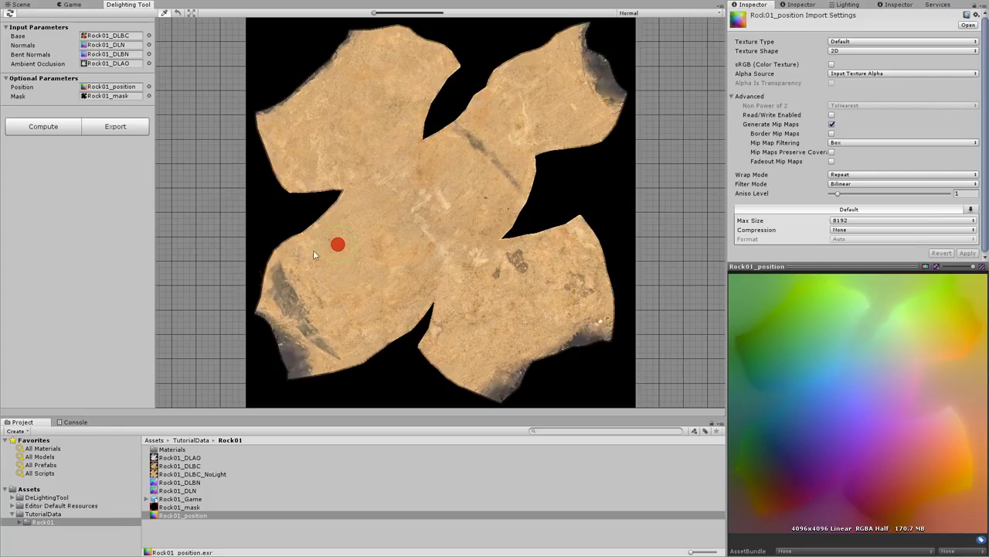
{"action": "left_click", "coordinate": [116, 127]}
{"action": "left_click", "coordinate": [557, 347]}
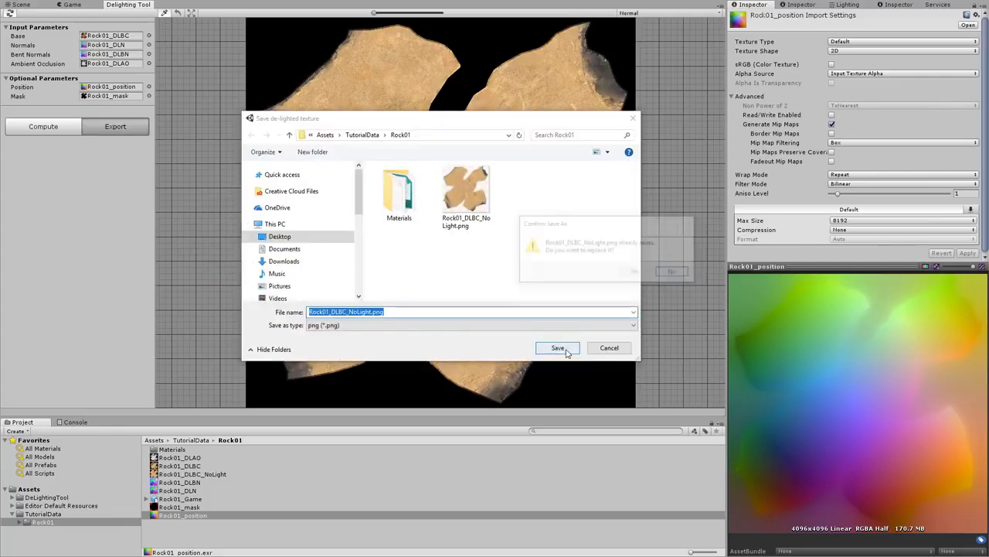
{"action": "left_click", "coordinate": [631, 278]}
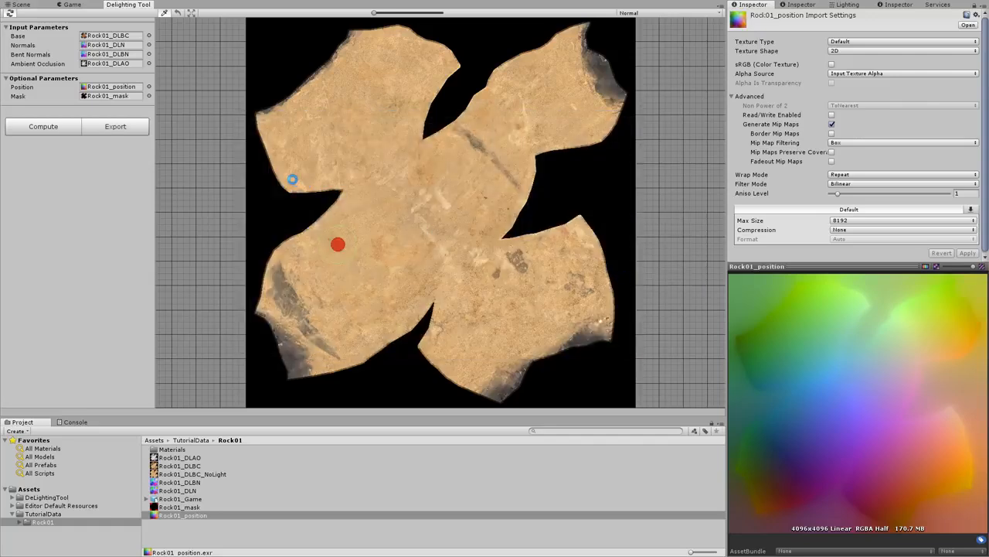
Return to the scene view and examine the rock with the re-exported texture, framing and orbiting around it.
{"action": "left_click", "coordinate": [17, 5]}
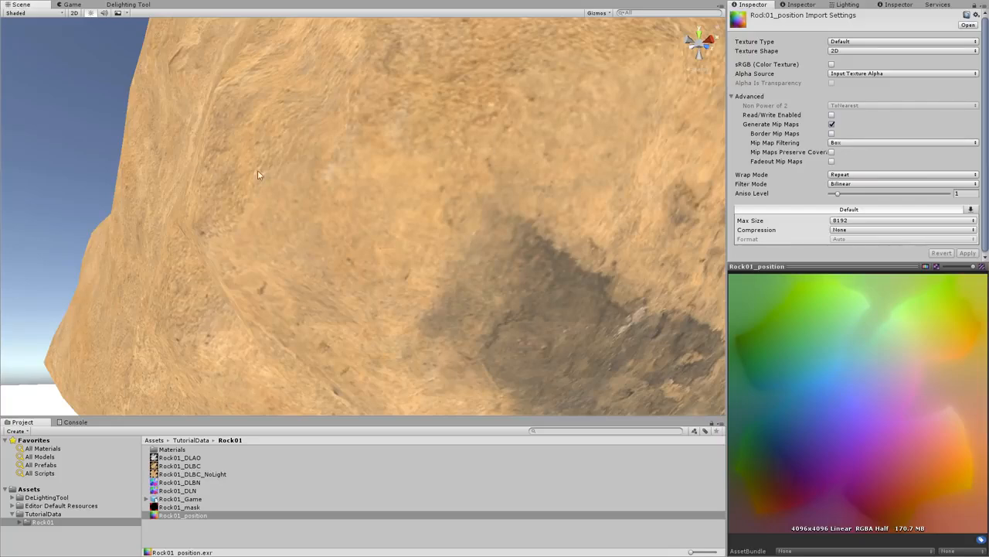
{"action": "key", "text": "f"}
{"action": "left_click_drag", "start_coordinate": [393, 139], "coordinate": [472, 237], "text": "alt"}
Set the rock material's shader back to Standard and check its albedo color.
{"action": "left_click", "coordinate": [473, 236]}
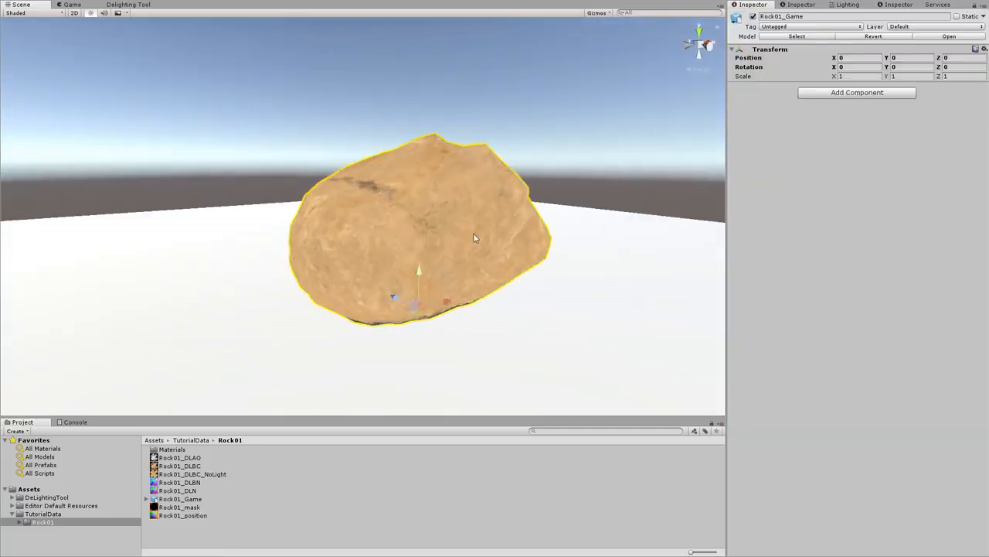
{"action": "left_click", "coordinate": [836, 281]}
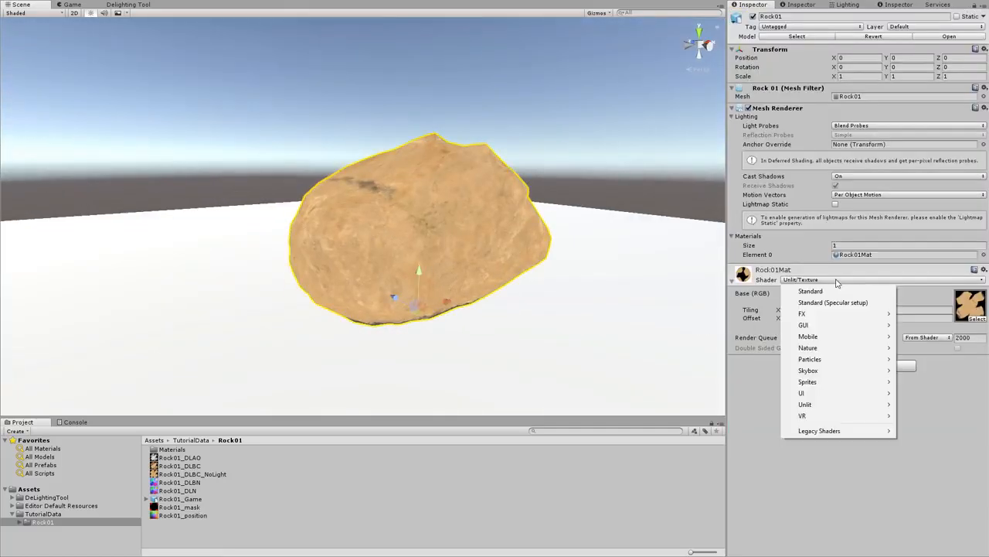
{"action": "left_click", "coordinate": [833, 291]}
{"action": "left_click", "coordinate": [836, 316]}
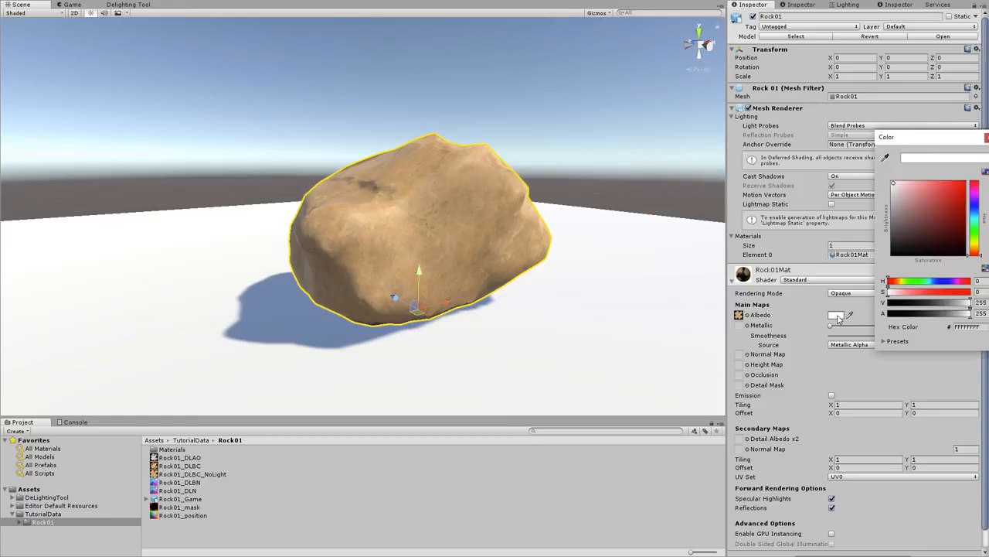
{"action": "left_click", "coordinate": [987, 139]}
{"action": "middle_click_drag", "start_coordinate": [451, 283], "coordinate": [437, 297]}
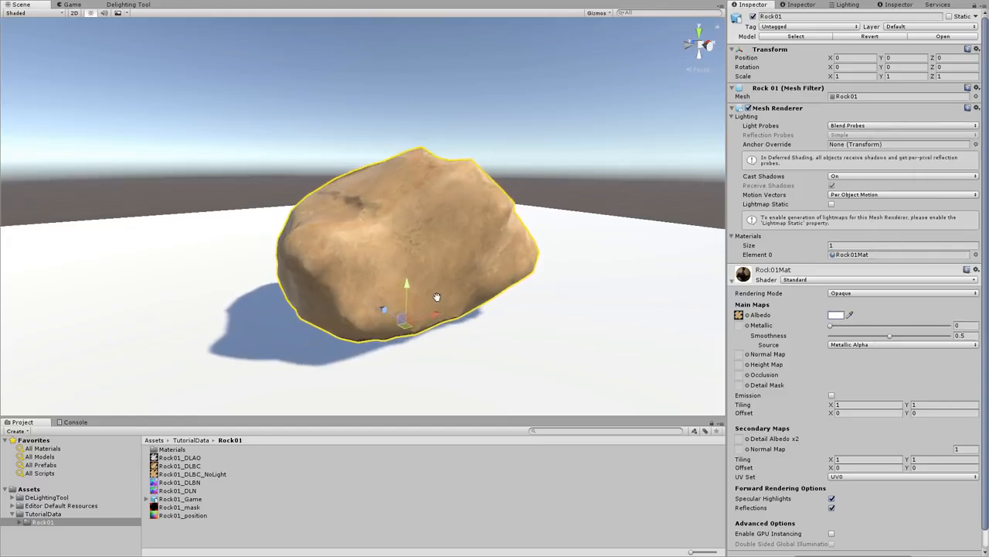
Import Rock01_NM.tga from the desktop's Rock01 BakedTextures folder into the Rock01 assets.
{"action": "left_click", "coordinate": [284, 531]}
{"action": "right_click", "coordinate": [276, 533]}
{"action": "left_click", "coordinate": [344, 407]}
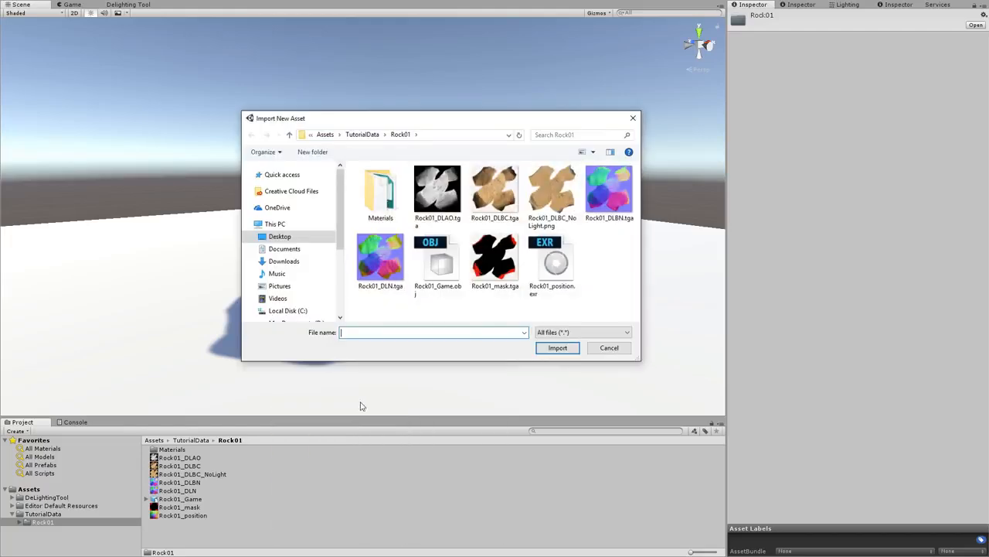
{"action": "left_click", "coordinate": [279, 236]}
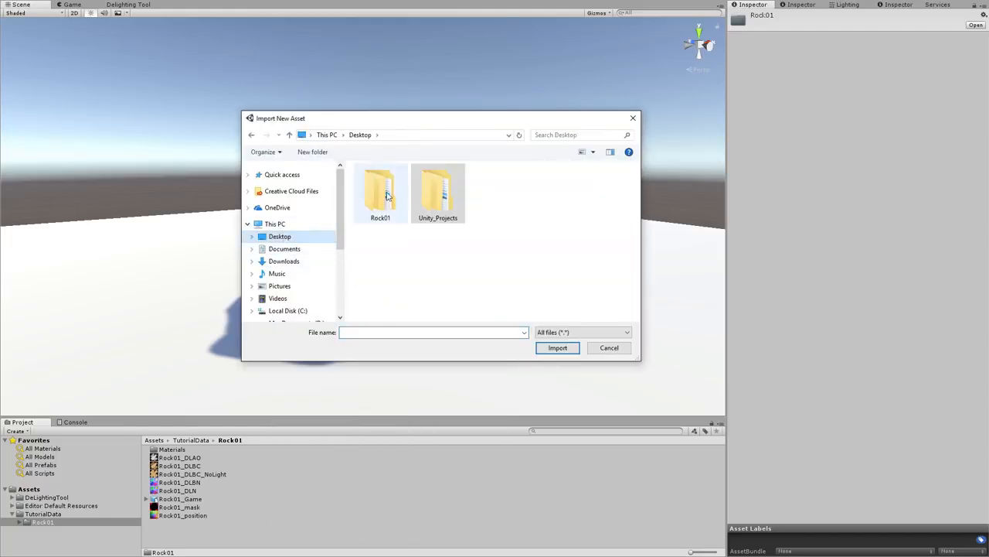
{"action": "double_click", "coordinate": [389, 198]}
{"action": "double_click", "coordinate": [384, 177]}
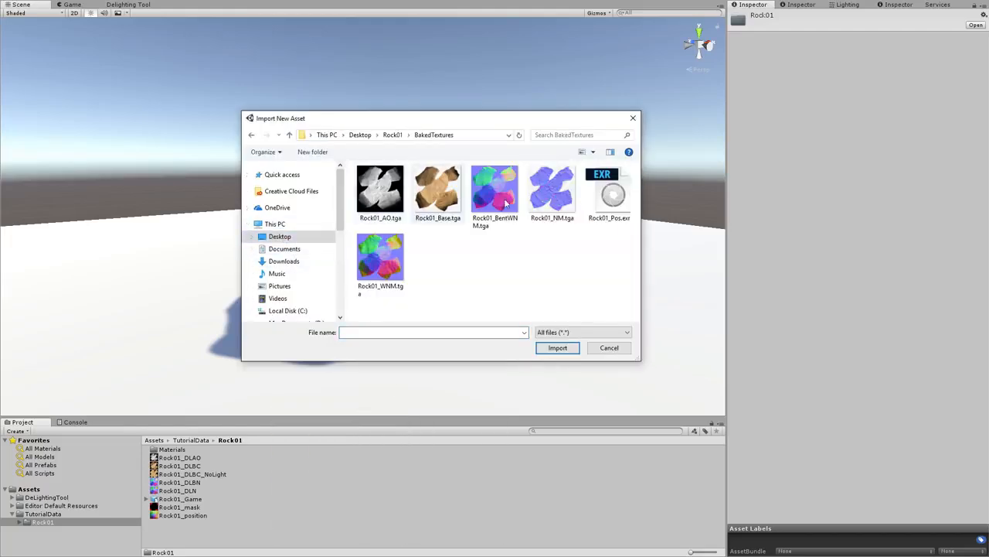
{"action": "left_click", "coordinate": [550, 193]}
{"action": "left_click", "coordinate": [550, 349]}
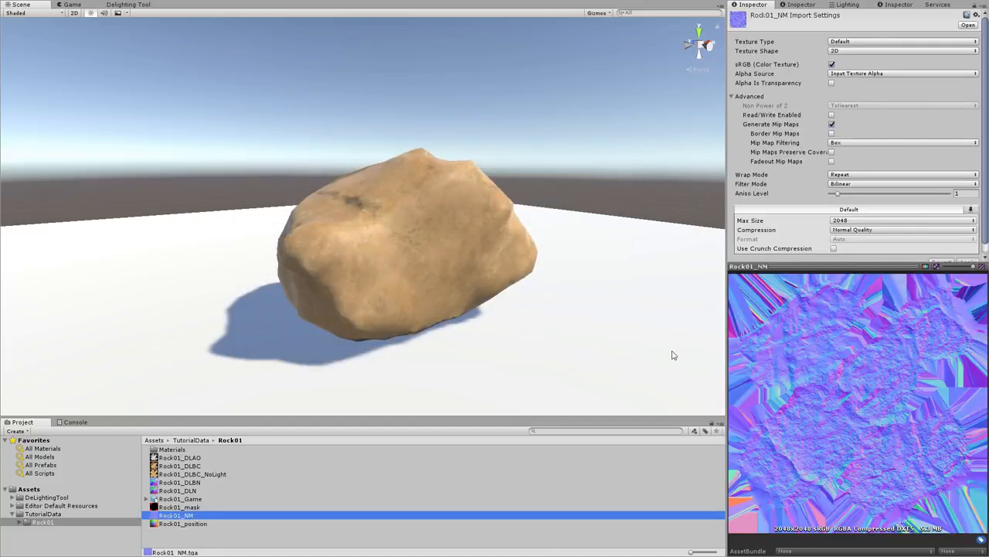
Set Rock01_NM's texture type to Normal map with High Quality compression and apply the import settings.
{"action": "left_click", "coordinate": [857, 42]}
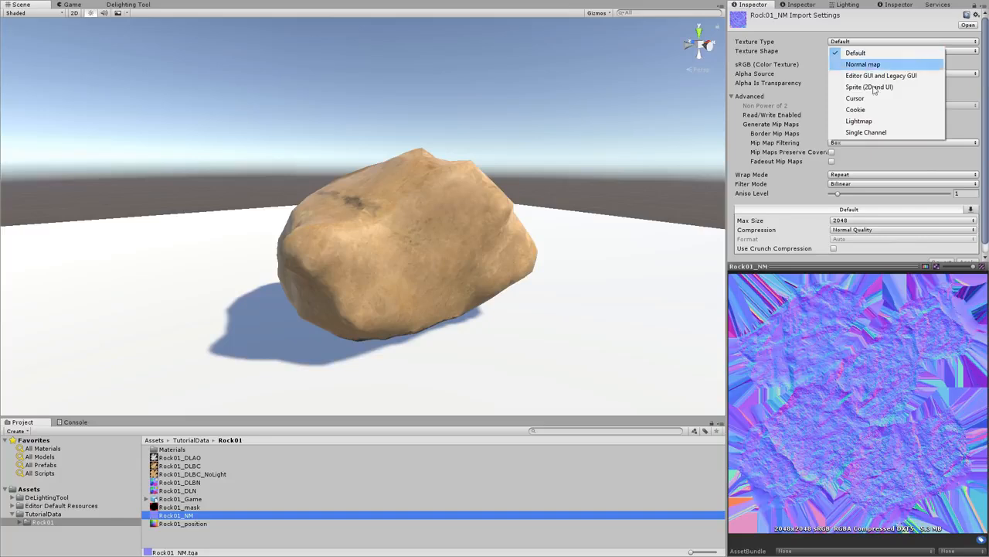
{"action": "left_click", "coordinate": [879, 67]}
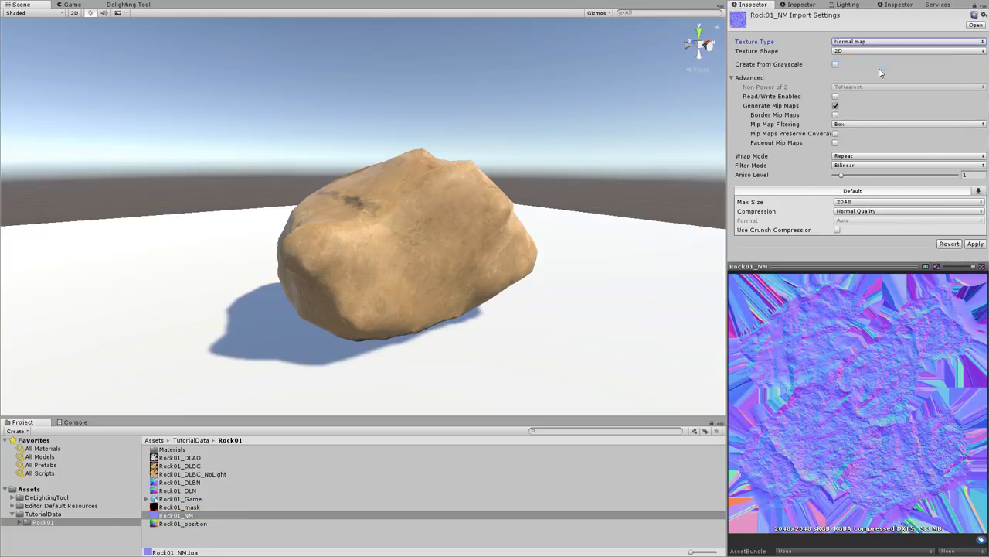
{"action": "left_click", "coordinate": [901, 215]}
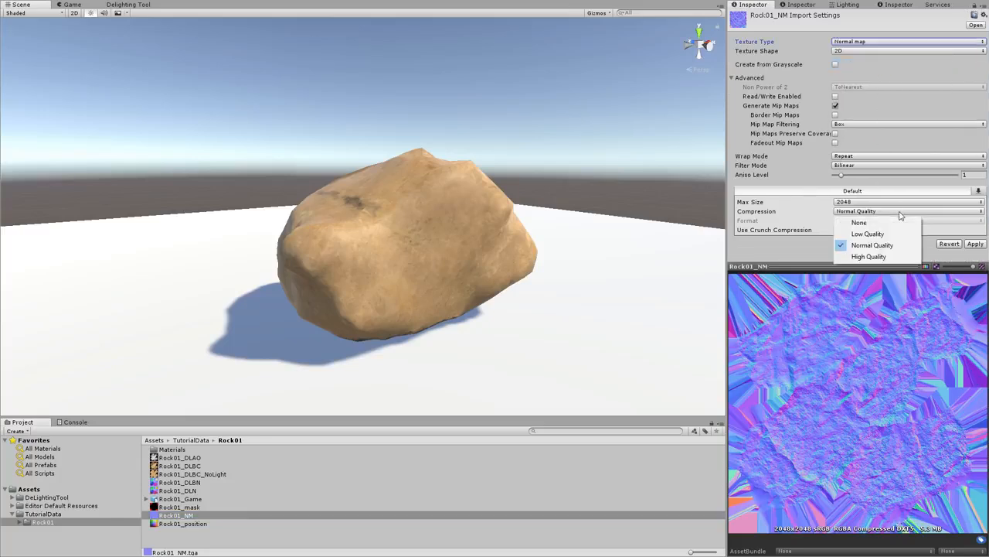
{"action": "left_click", "coordinate": [889, 255]}
{"action": "left_click", "coordinate": [976, 244]}
Assign Rock01_NM to the rock material's Normal Map and inspect the surface detail around the rock.
{"action": "left_click", "coordinate": [397, 282]}
{"action": "left_click_drag", "start_coordinate": [176, 516], "coordinate": [739, 355]}
{"action": "left_click", "coordinate": [606, 204]}
{"action": "mouse_move", "coordinate": [606, 204]}
{"action": "left_mouse_down", "text": "alt"}
{"action": "mouse_move", "coordinate": [440, 236]}
{"action": "mouse_move", "coordinate": [612, 245]}
{"action": "left_mouse_up", "text": "alt"}
{"action": "left_click_drag", "start_coordinate": [252, 248], "coordinate": [368, 233], "text": "alt"}
Set the rock material's smoothness to 0.227 and assign Rock01_DLAO as its occlusion map.
{"action": "left_click", "coordinate": [369, 232]}
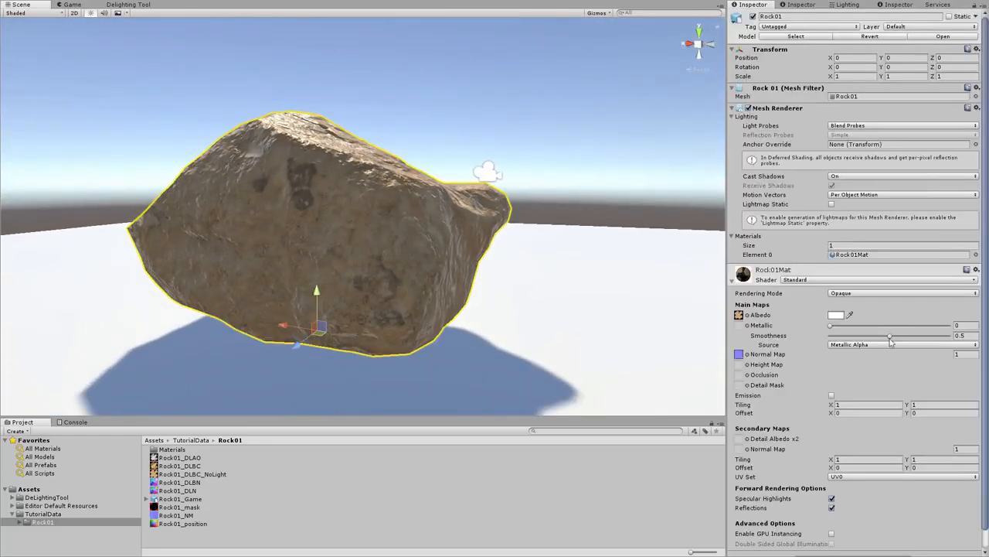
{"action": "left_click_drag", "start_coordinate": [893, 339], "coordinate": [860, 342]}
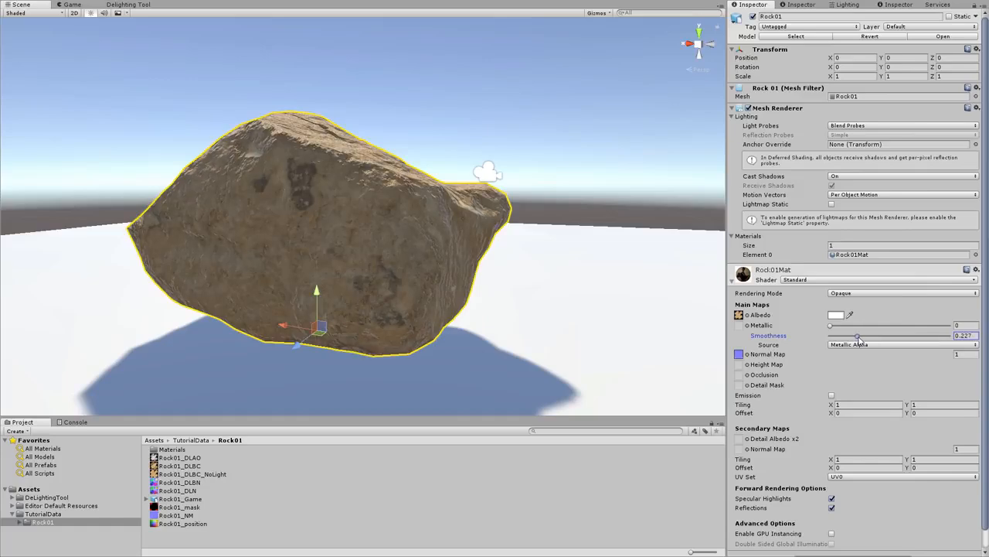
{"action": "left_click_drag", "start_coordinate": [191, 459], "coordinate": [739, 374]}
{"action": "left_click_drag", "start_coordinate": [508, 355], "coordinate": [486, 292], "text": "alt"}
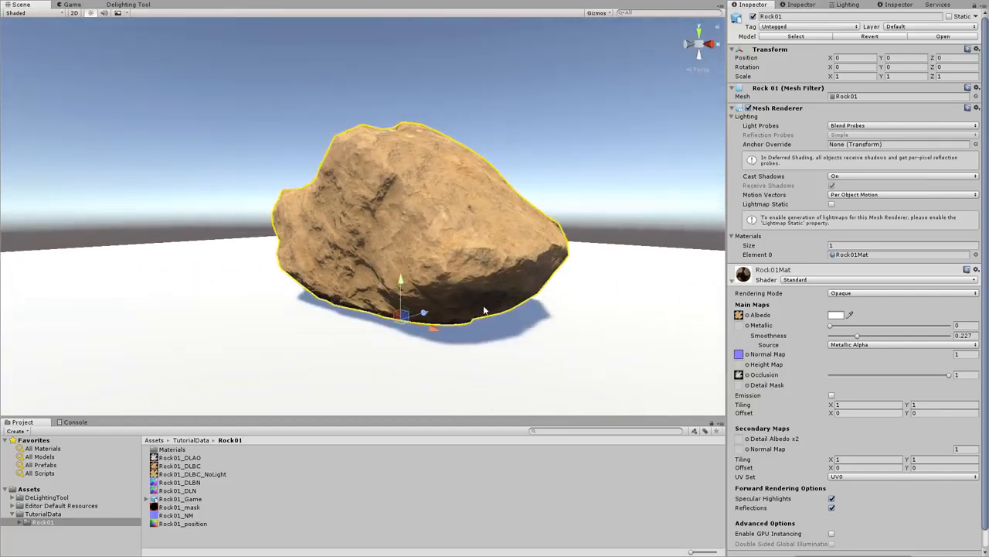
Raise the ground plane slightly toward the rock's underside and select the rock together with the plane.
{"action": "left_click", "coordinate": [427, 294]}
{"action": "left_click_drag", "start_coordinate": [402, 266], "coordinate": [402, 263]}
{"action": "left_click_drag", "start_coordinate": [556, 310], "coordinate": [589, 313], "text": "alt"}
{"action": "left_click", "coordinate": [541, 254], "text": "shift"}
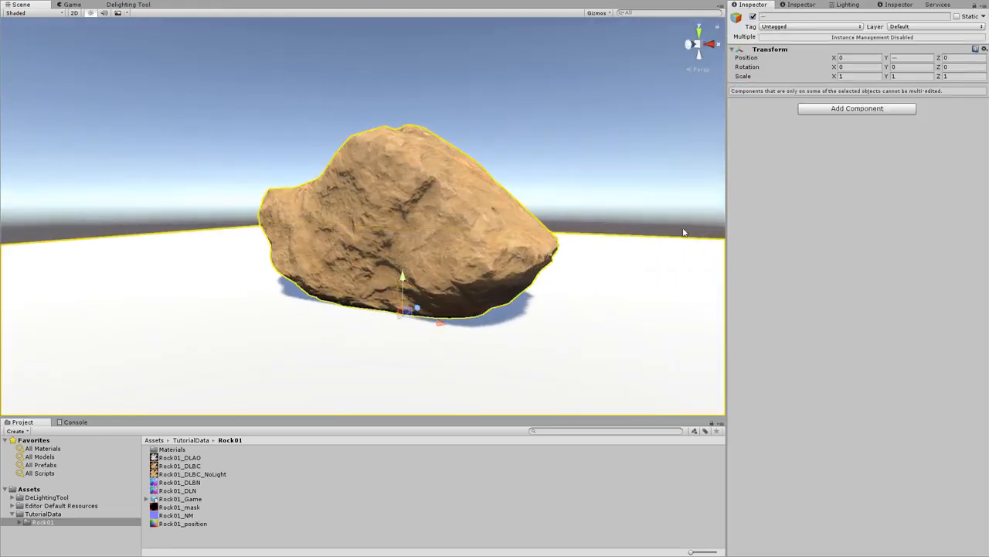
Mark the selected rock and ground plane as static, including their child objects, and clear the selection.
{"action": "left_click", "coordinate": [958, 16]}
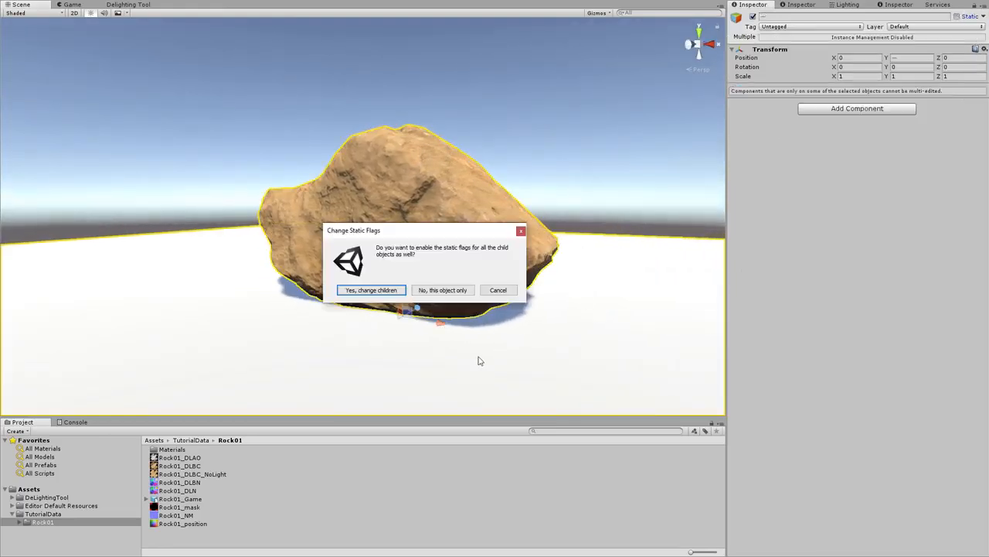
{"action": "left_click", "coordinate": [383, 291]}
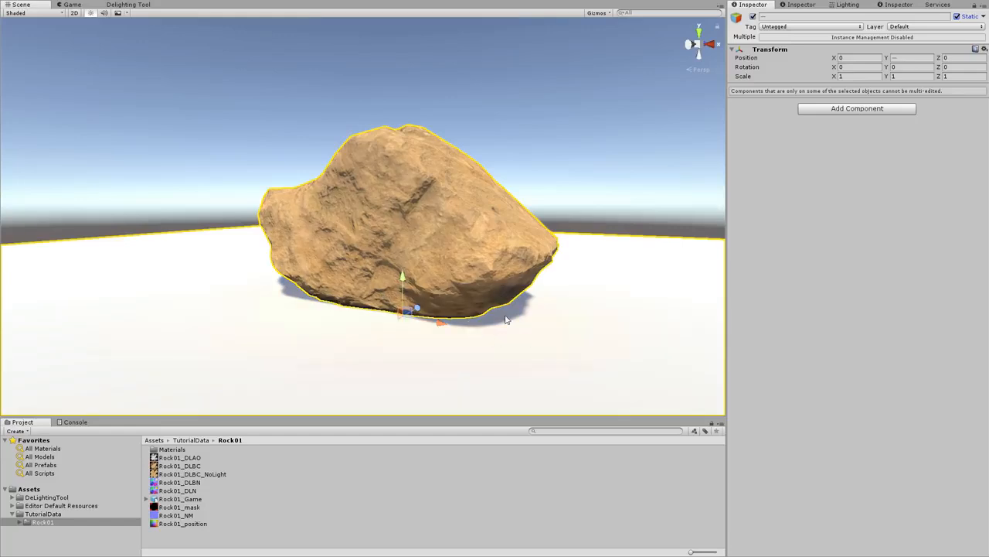
{"action": "left_click", "coordinate": [590, 218]}
{"action": "mouse_move", "coordinate": [590, 218]}
{"action": "left_mouse_down", "text": "alt"}
{"action": "mouse_move", "coordinate": [351, 217]}
{"action": "mouse_move", "coordinate": [282, 244]}
{"action": "mouse_move", "coordinate": [589, 217]}
{"action": "mouse_move", "coordinate": [580, 217]}
{"action": "left_mouse_up", "text": "alt"}
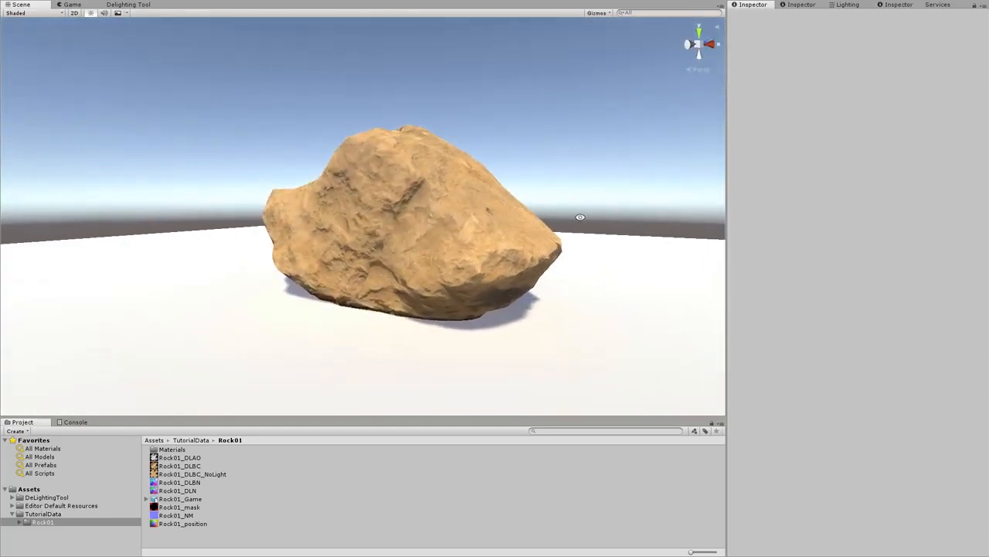
Try the original base texture Rock01_DLBC on the rock and view the rock's shaded underside from another angle.
{"action": "left_click", "coordinate": [480, 225]}
{"action": "middle_click_drag", "start_coordinate": [538, 254], "coordinate": [487, 246]}
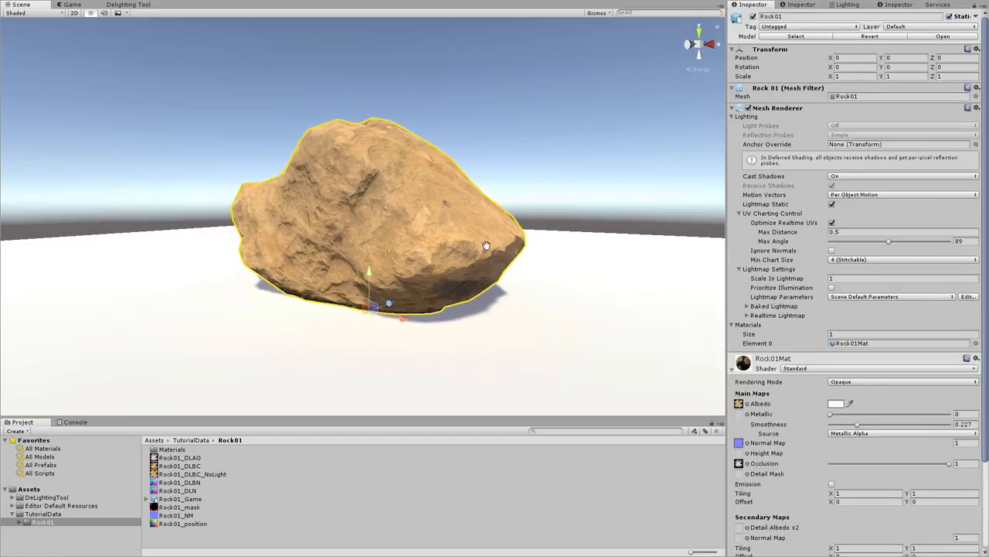
{"action": "left_click_drag", "start_coordinate": [191, 469], "coordinate": [610, 469]}
{"action": "left_click_drag", "start_coordinate": [712, 415], "coordinate": [738, 408]}
{"action": "left_click_drag", "start_coordinate": [600, 337], "coordinate": [535, 318], "text": "alt"}
{"action": "left_click", "coordinate": [542, 276]}
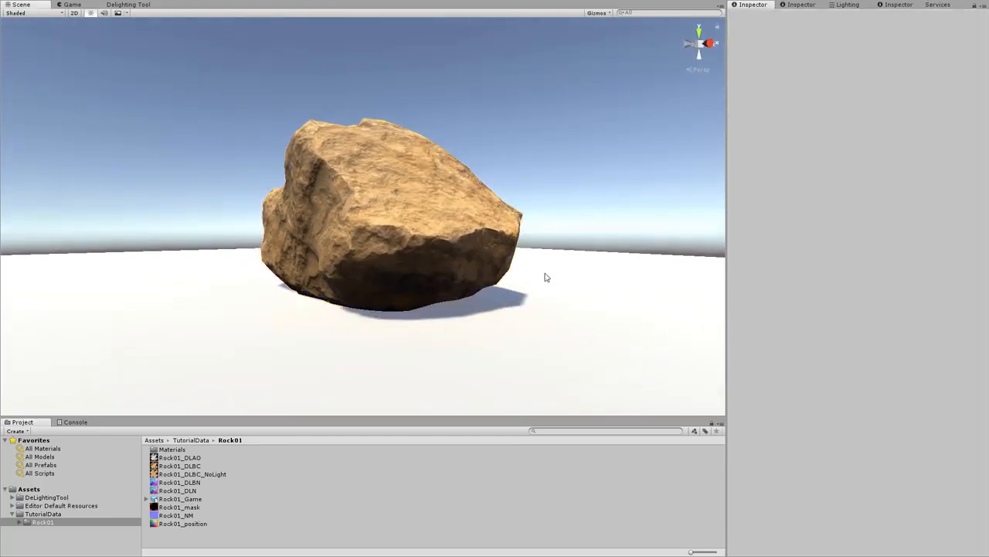
Undo and redo the rock's base texture swap to compare the original and de-lit surfaces.
{"action": "key", "text": "ctrl+z"}
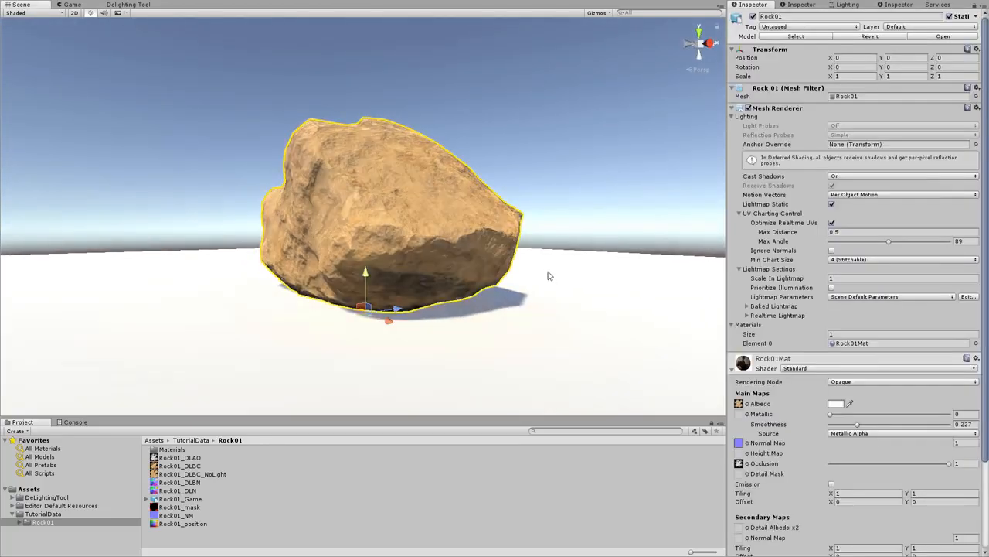
{"action": "key", "text": "ctrl+z"}
{"action": "key", "text": "ctrl+y"}
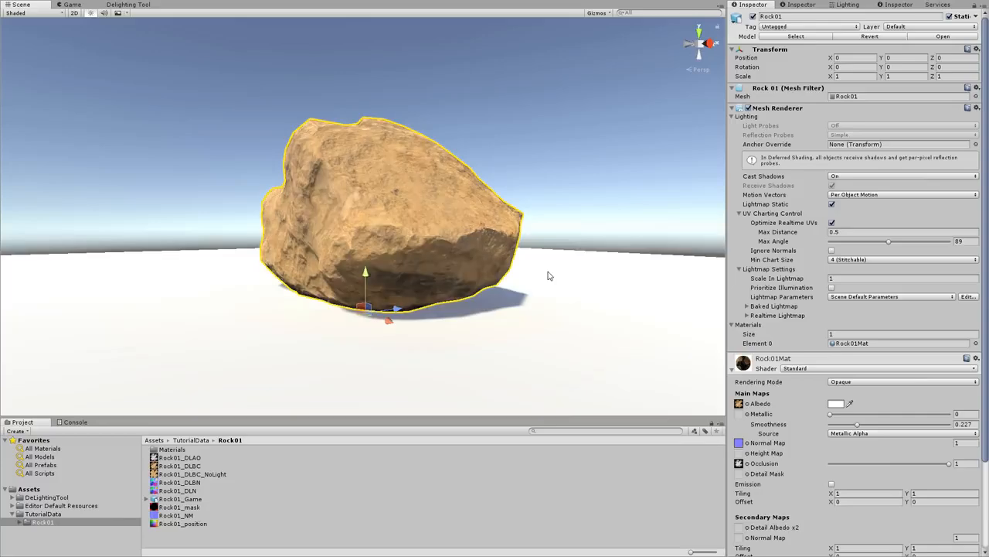
{"action": "left_click_drag", "start_coordinate": [476, 242], "coordinate": [417, 220], "text": "alt"}
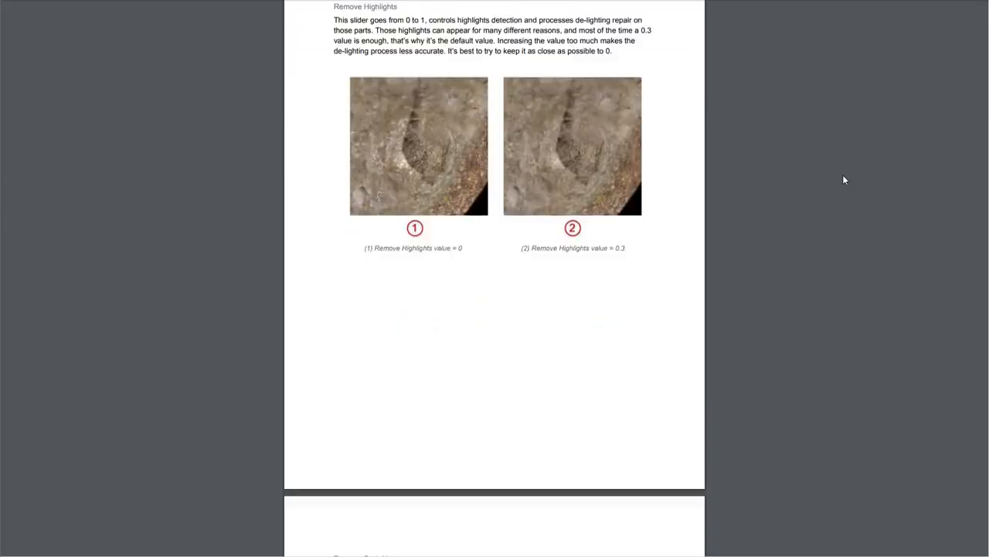
Switch to the De-Lighting Tool manual and browse from Remove Highlights to the Import Settings and Comparison channels sections.
{"action": "scroll", "coordinate": [844, 179], "scroll_direction": "down", "scroll_amount": 10}
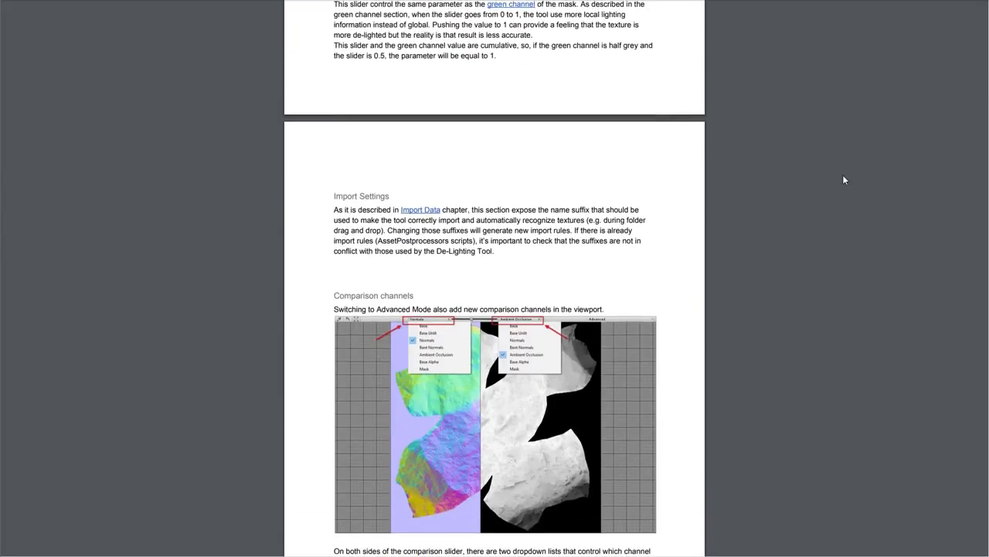